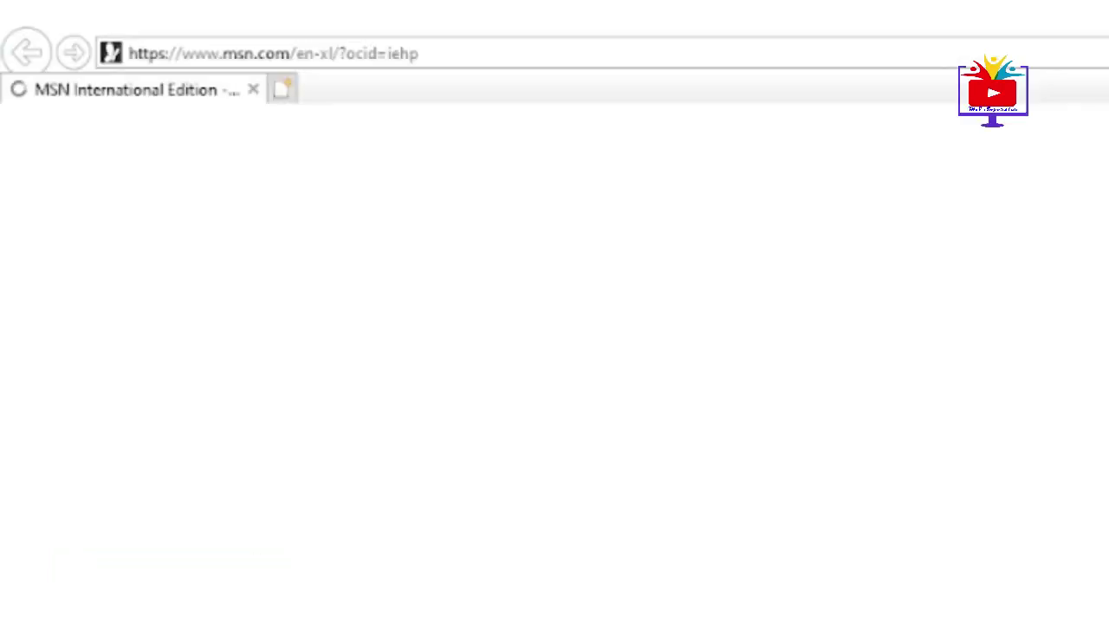
Open Internet Explorer on the MSN start page, ready to enter a new web address.
{"action": "left_click", "coordinate": [277, 53]}
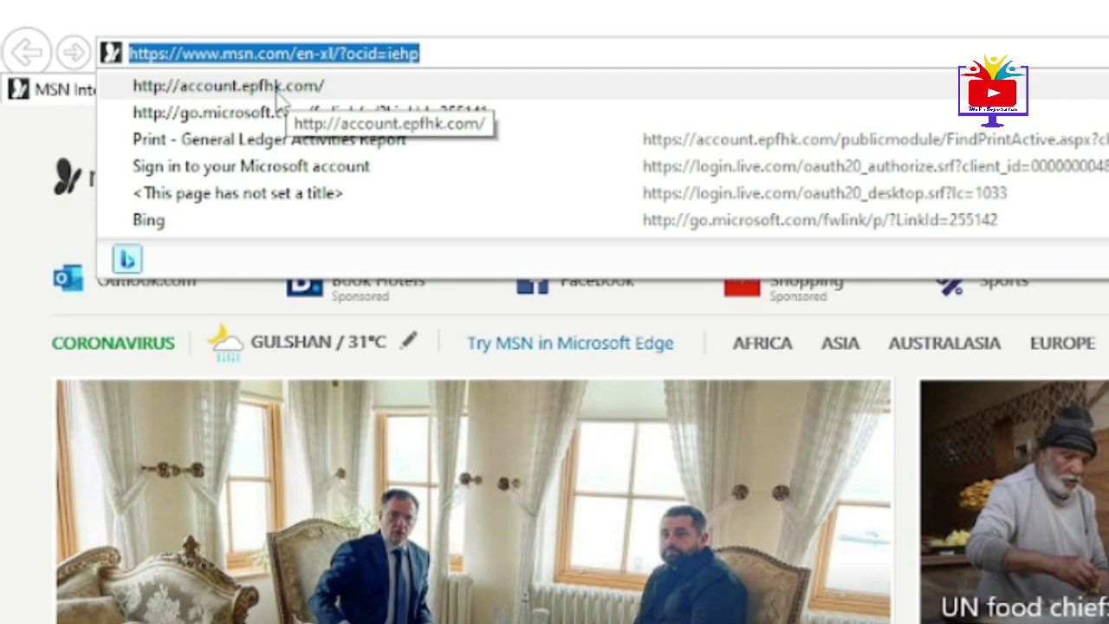
Sign in at account.epfhk.com with the company account, password and displayed verification code.
{"action": "left_click", "coordinate": [279, 97]}
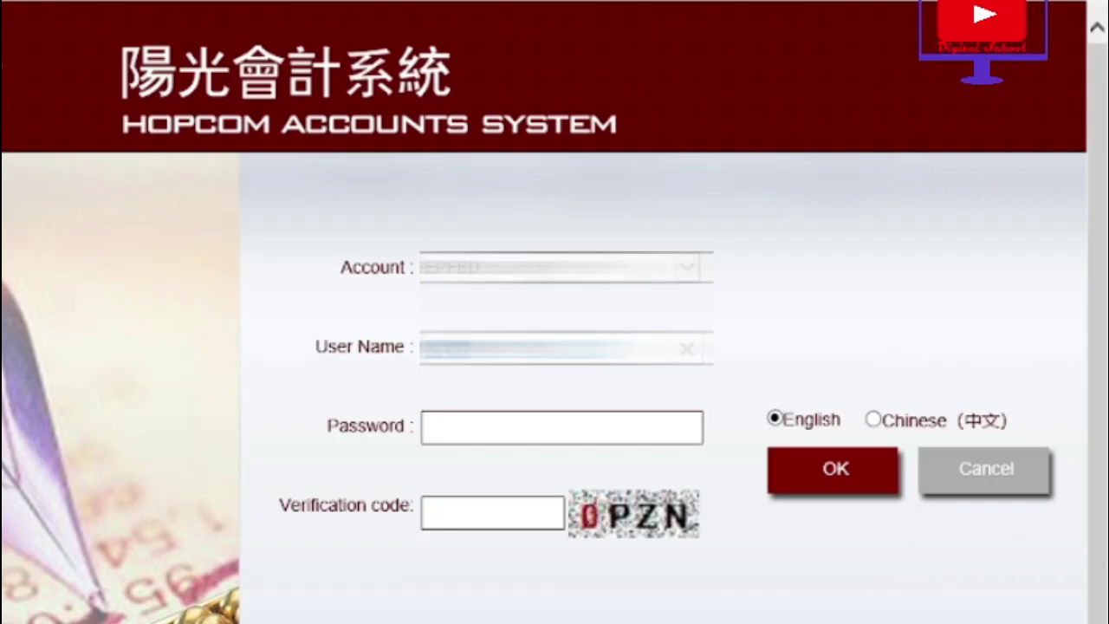
{"action": "left_click", "coordinate": [744, 235]}
{"action": "left_click", "coordinate": [744, 236]}
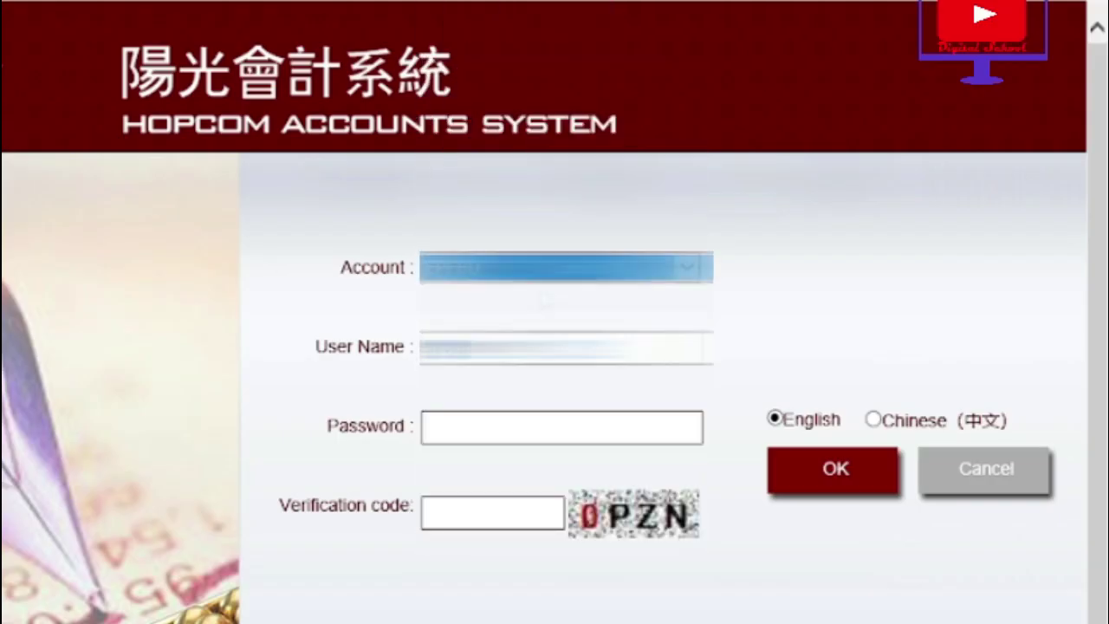
{"action": "left_click", "coordinate": [554, 349]}
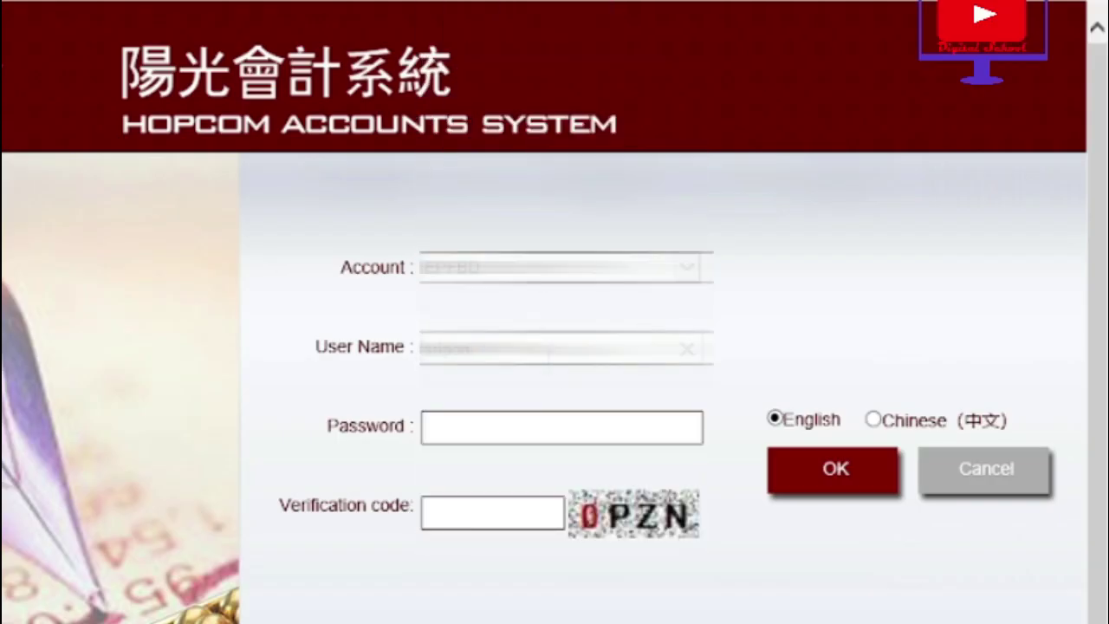
{"action": "left_click", "coordinate": [541, 429]}
{"action": "key", "text": "ctrl+v"}
{"action": "key", "text": "Tab"}
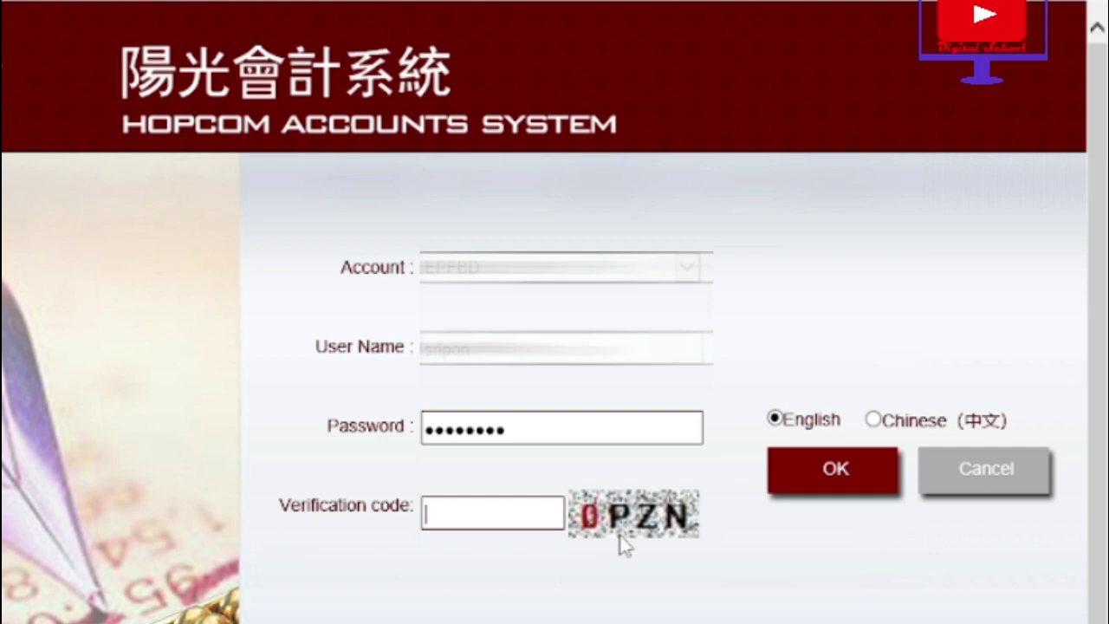
{"action": "type", "text": "0pzn"}
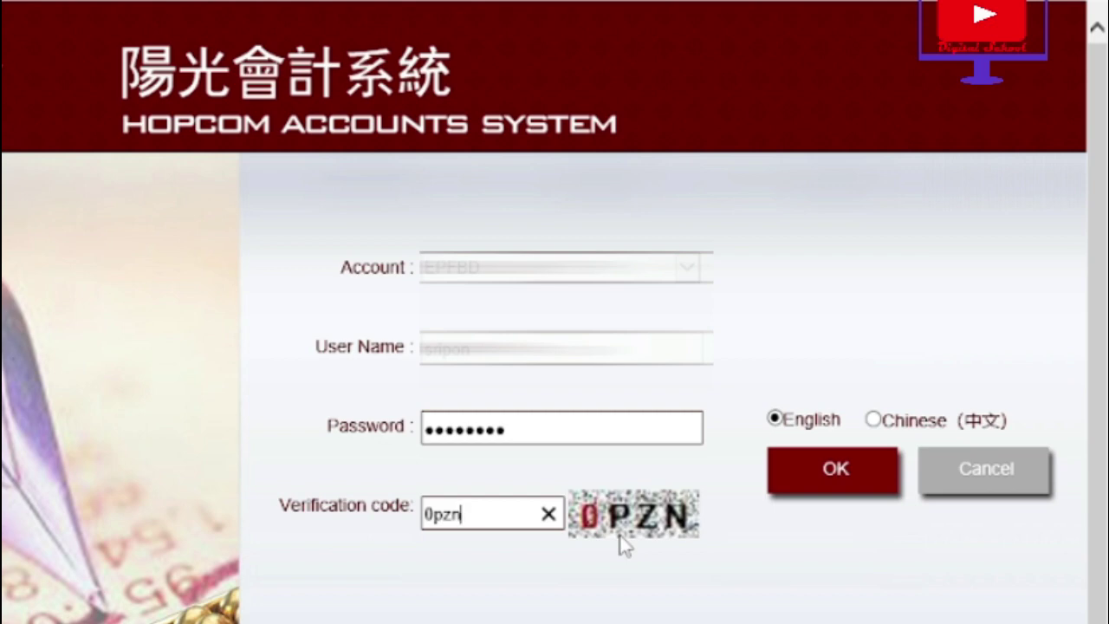
{"action": "key", "text": "Return"}
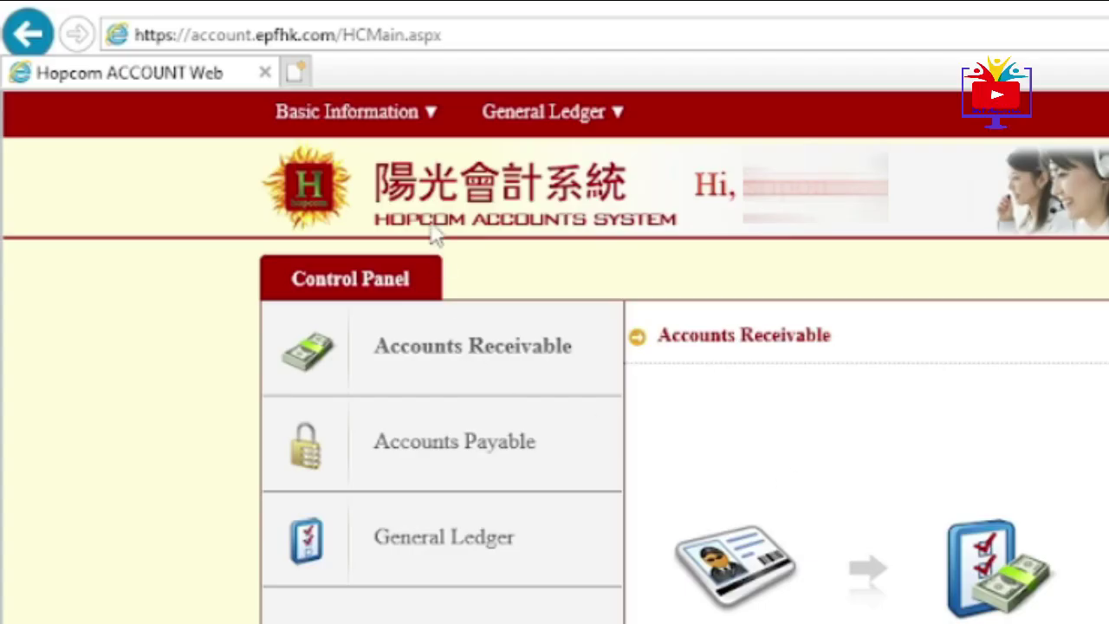
In Voucher Number Setting, change the first Journal Voucher number by entering 2, and save.
{"action": "left_click", "coordinate": [350, 115]}
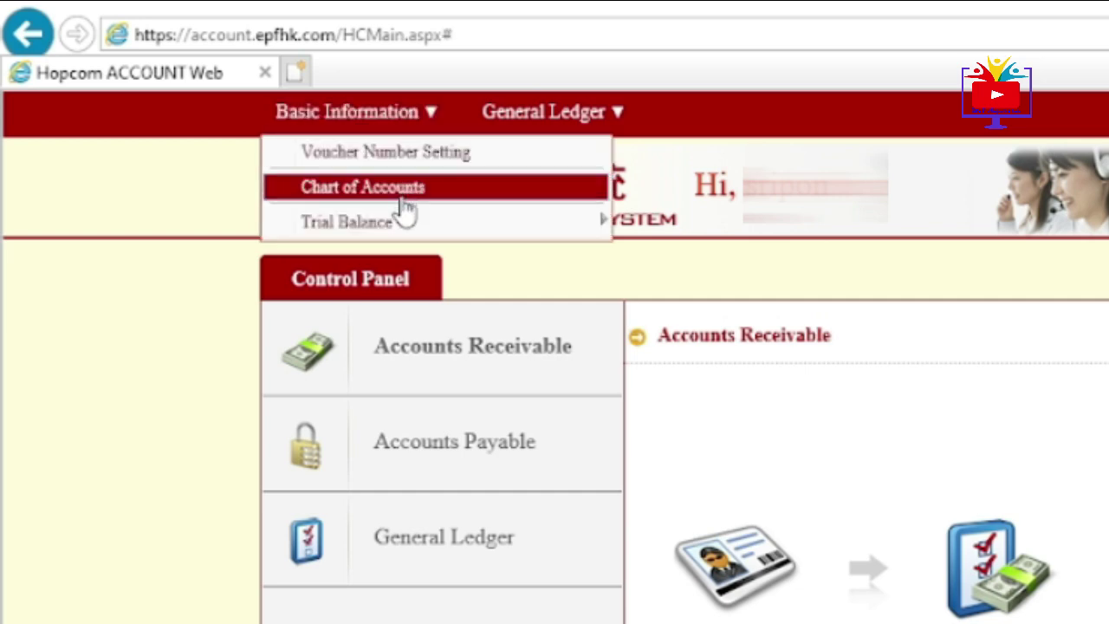
{"action": "mouse_move", "coordinate": [425, 230]}
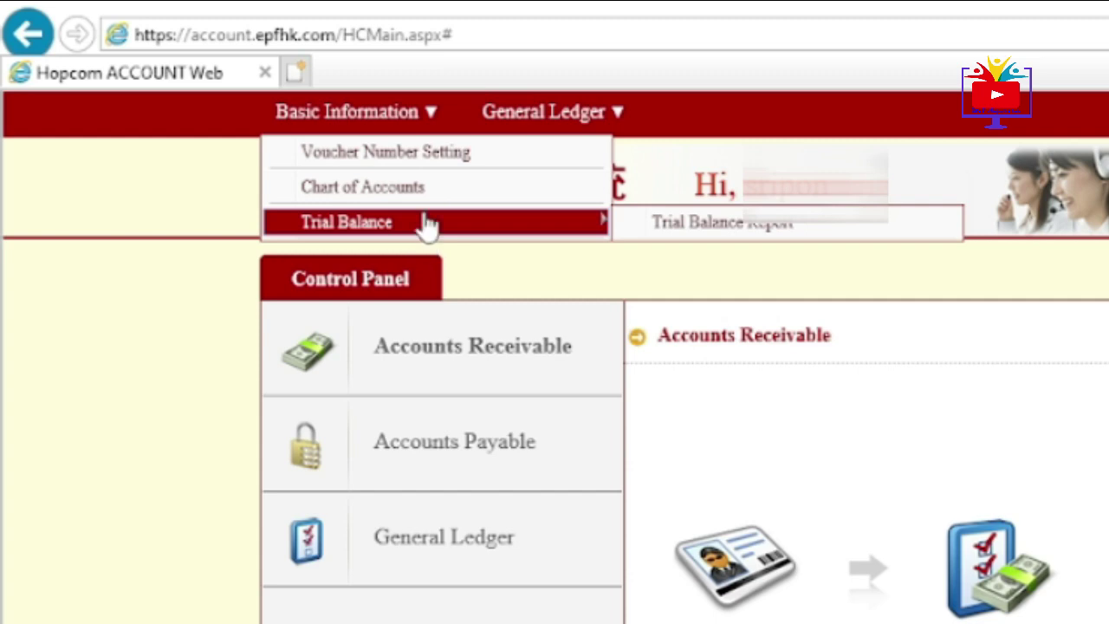
{"action": "left_click", "coordinate": [430, 154]}
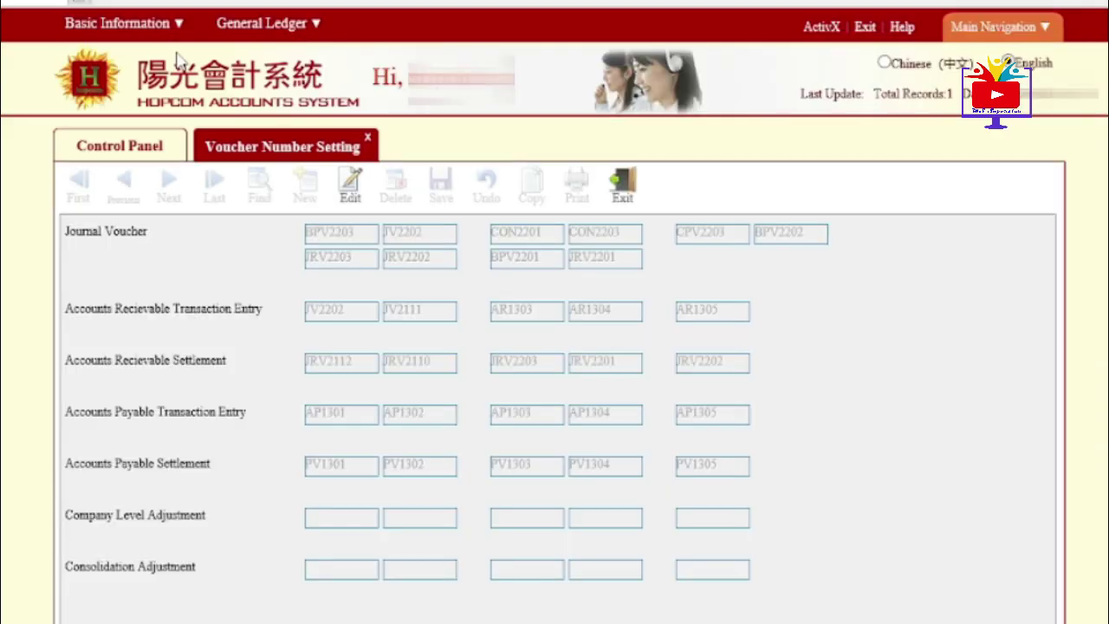
{"action": "left_click", "coordinate": [350, 186]}
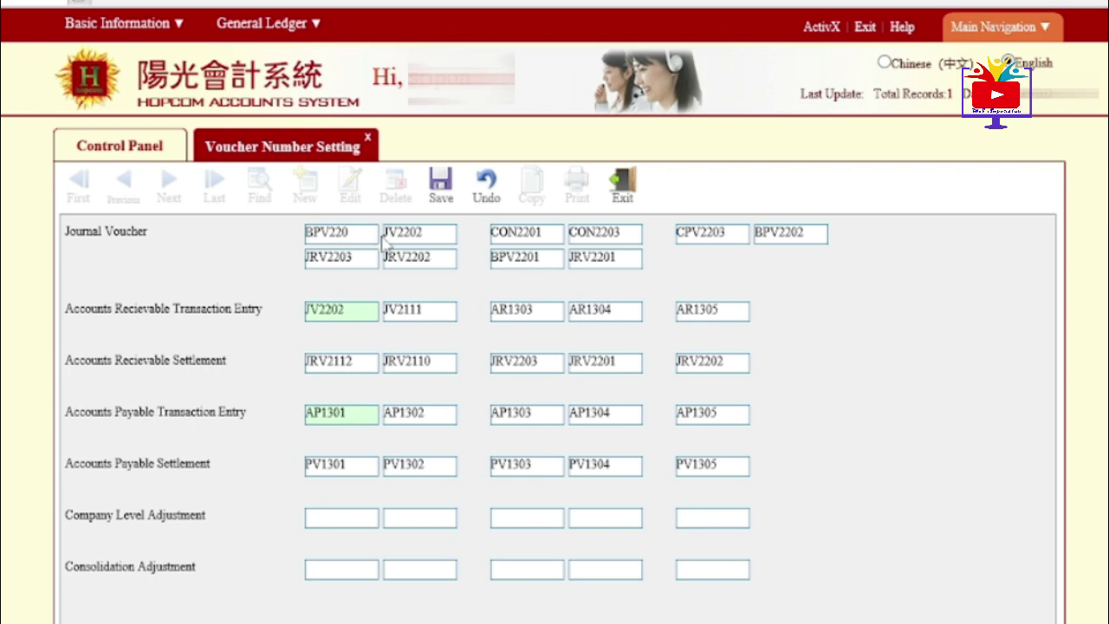
{"action": "type", "text": "2"}
{"action": "left_click", "coordinate": [441, 192]}
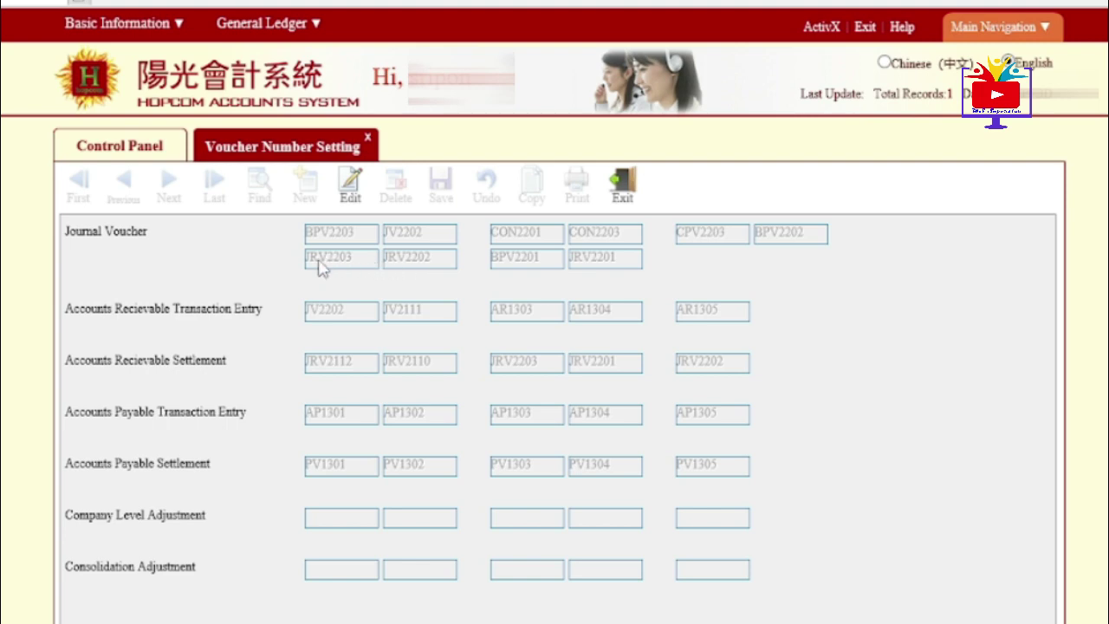
{"action": "left_click", "coordinate": [131, 27]}
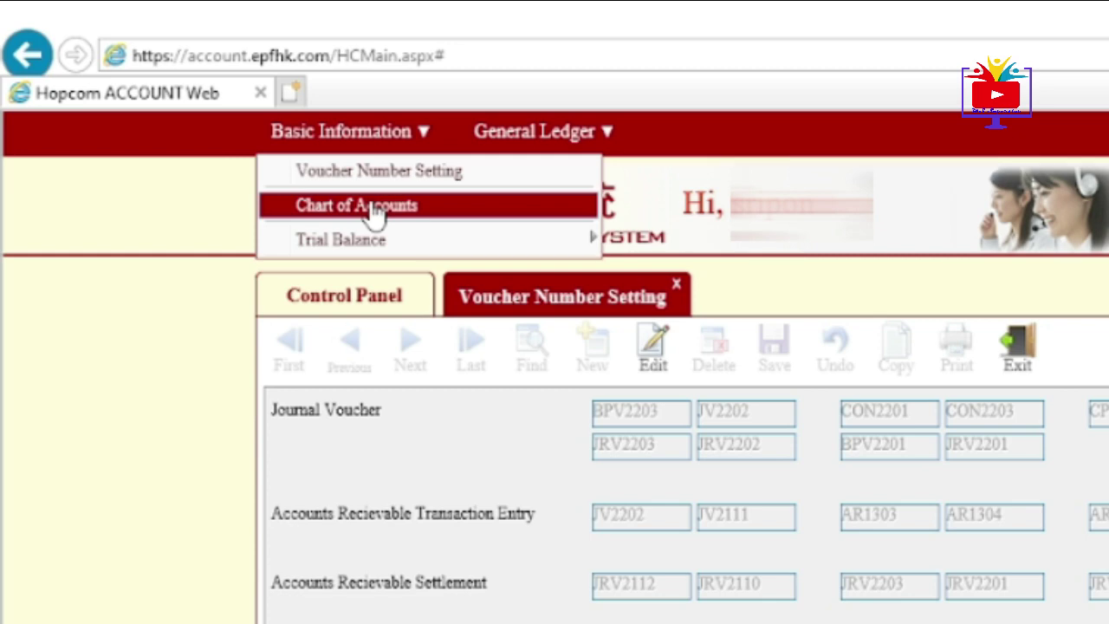
{"action": "mouse_move", "coordinate": [390, 247]}
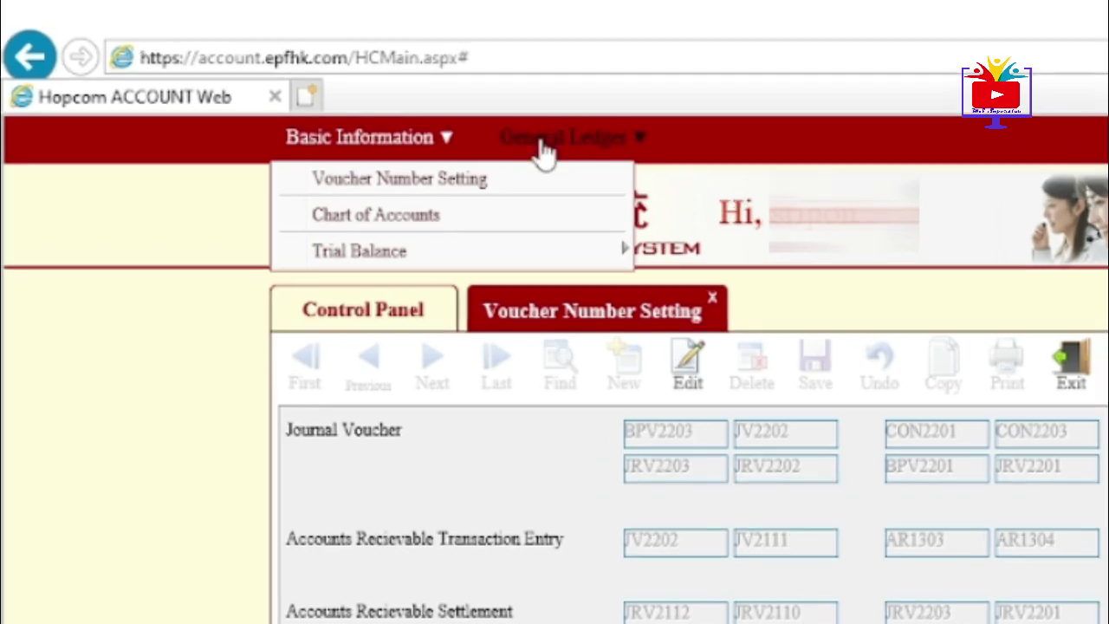
{"action": "mouse_move", "coordinate": [516, 142]}
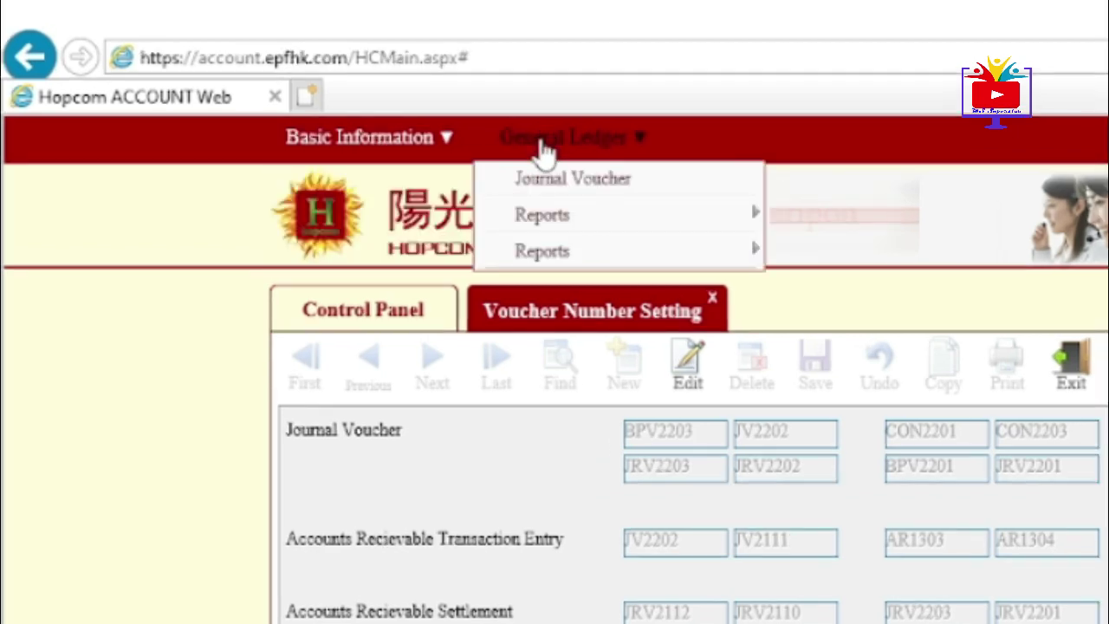
{"action": "left_click", "coordinate": [611, 181]}
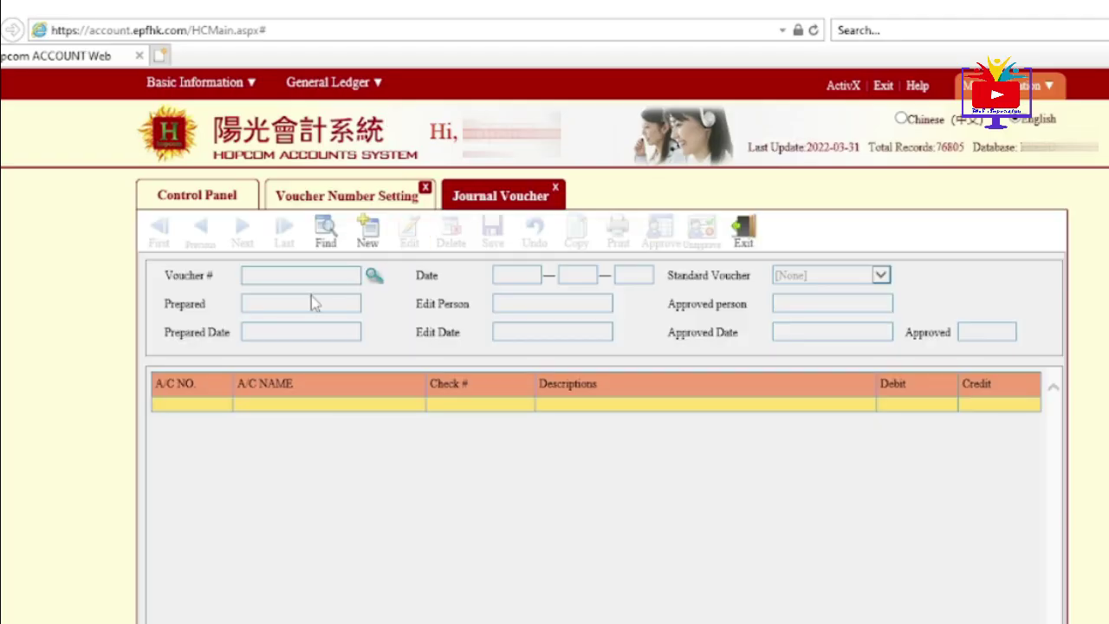
{"action": "left_click", "coordinate": [368, 232]}
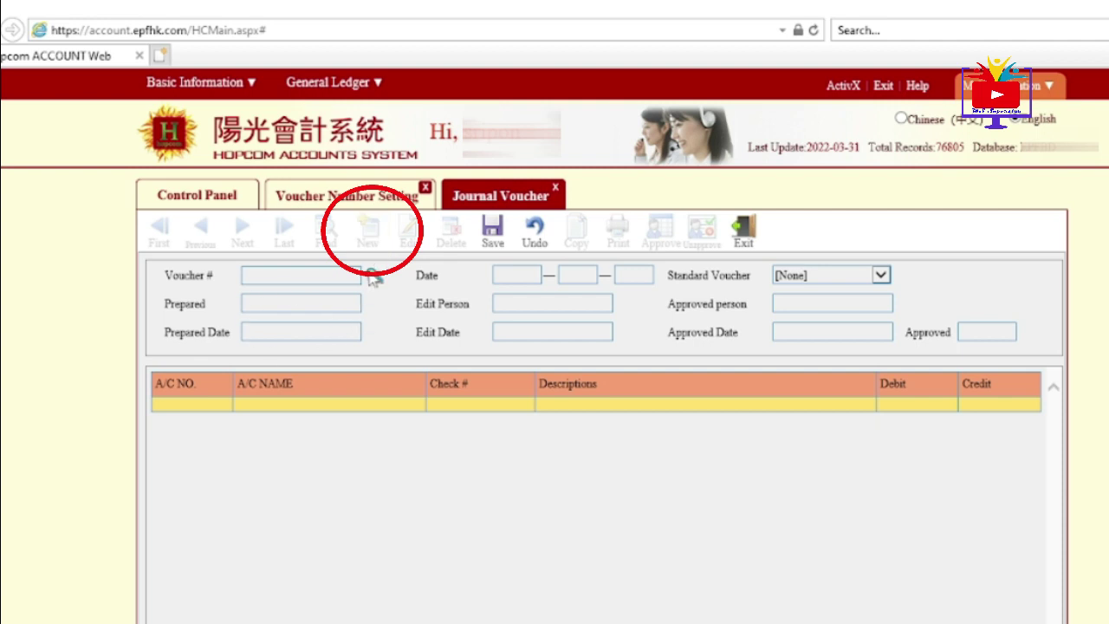
{"action": "left_click", "coordinate": [372, 277]}
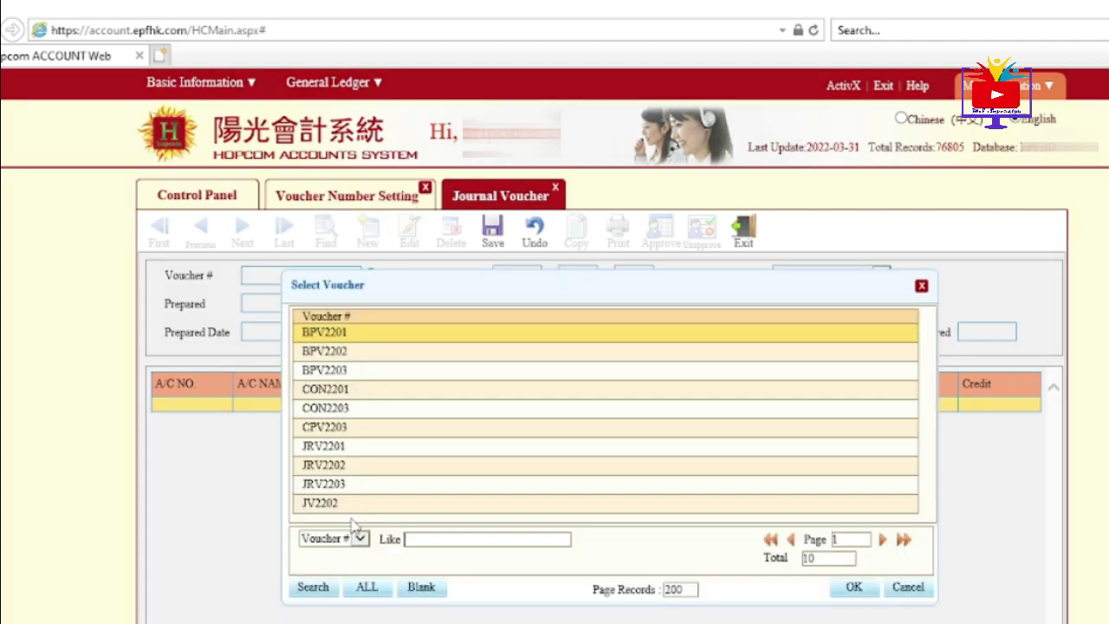
{"action": "double_click", "coordinate": [357, 336]}
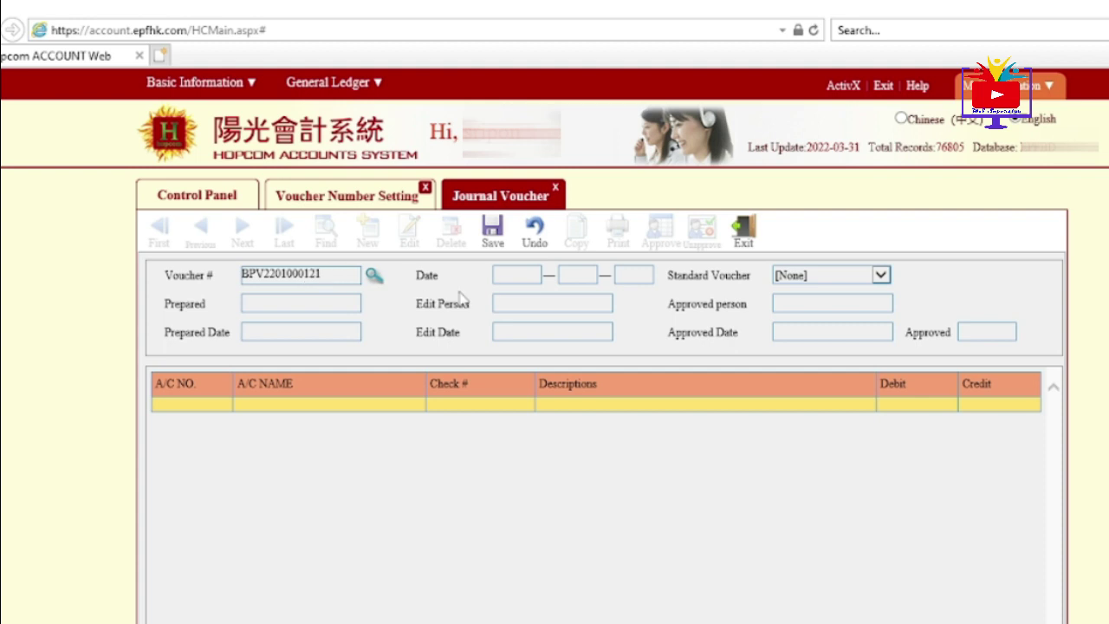
{"action": "left_click", "coordinate": [535, 275]}
{"action": "type", "text": "25"}
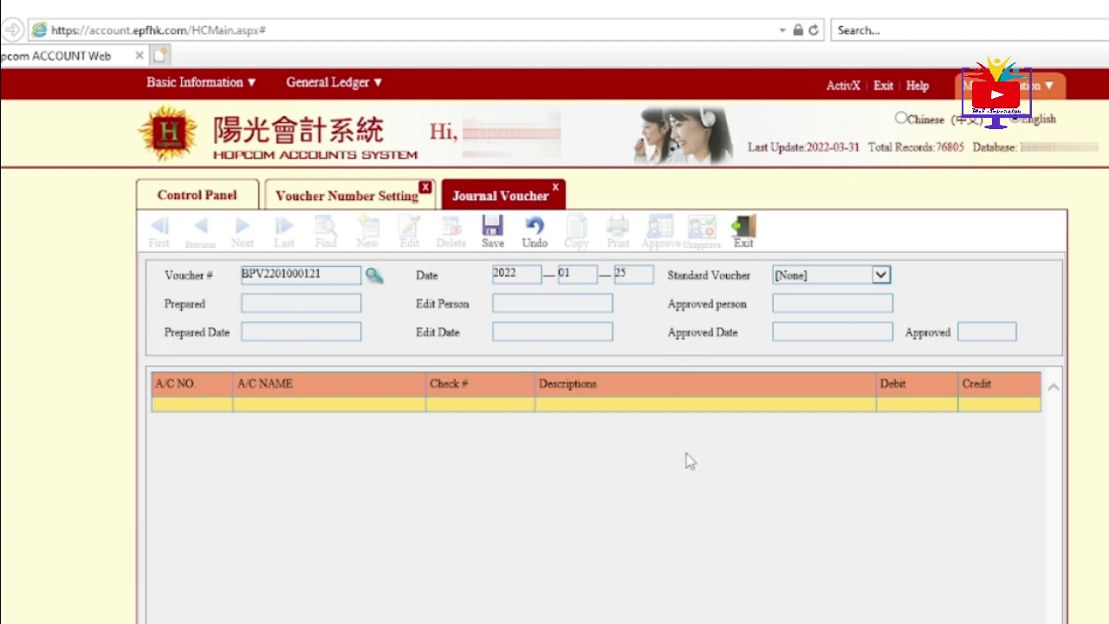
{"action": "left_click", "coordinate": [205, 414]}
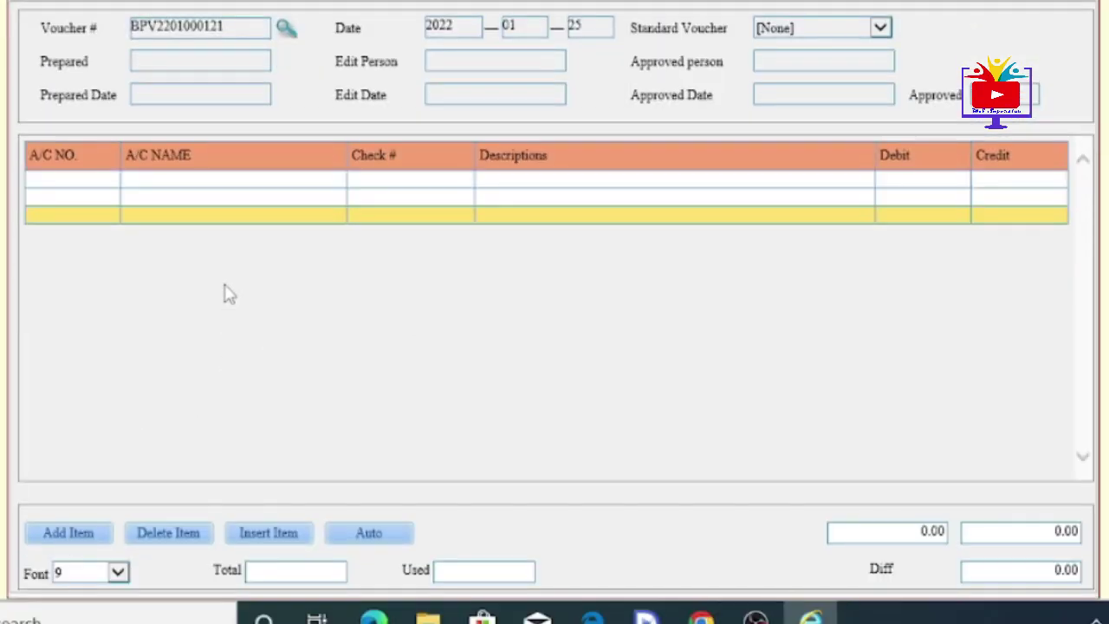
Delete the spare rows from the voucher grid, leaving two lines.
{"action": "left_click", "coordinate": [86, 537]}
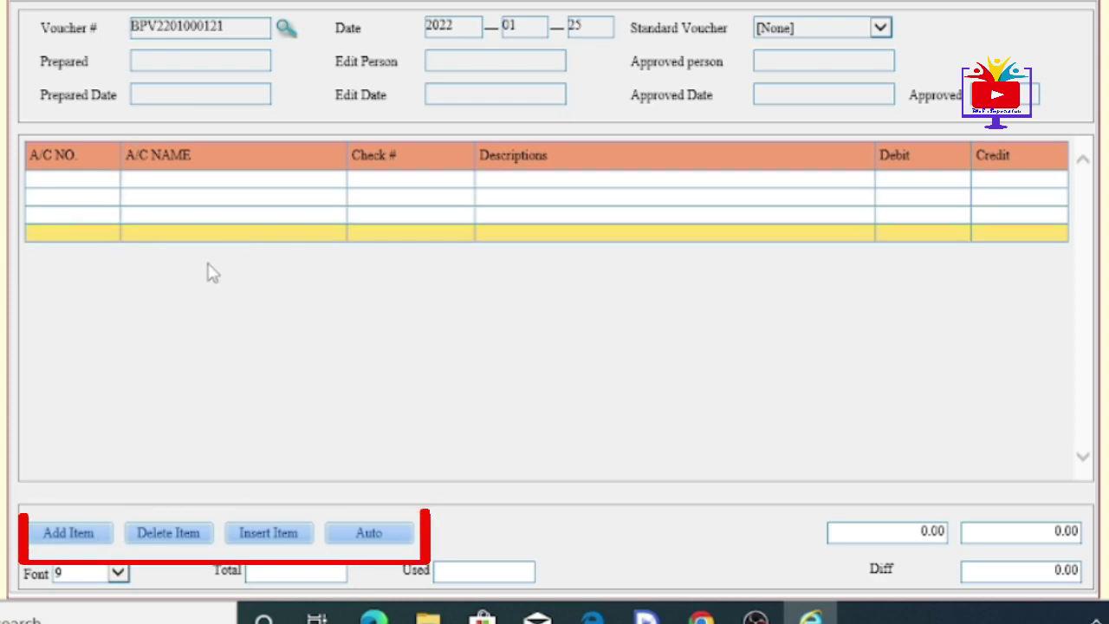
{"action": "left_click", "coordinate": [191, 205]}
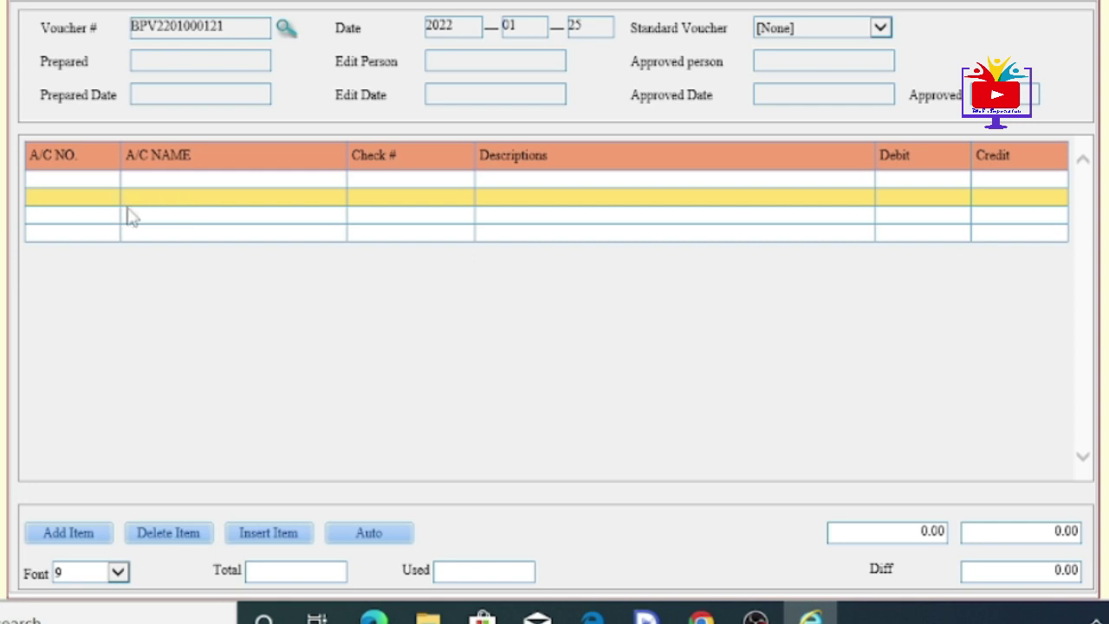
{"action": "left_click", "coordinate": [260, 545]}
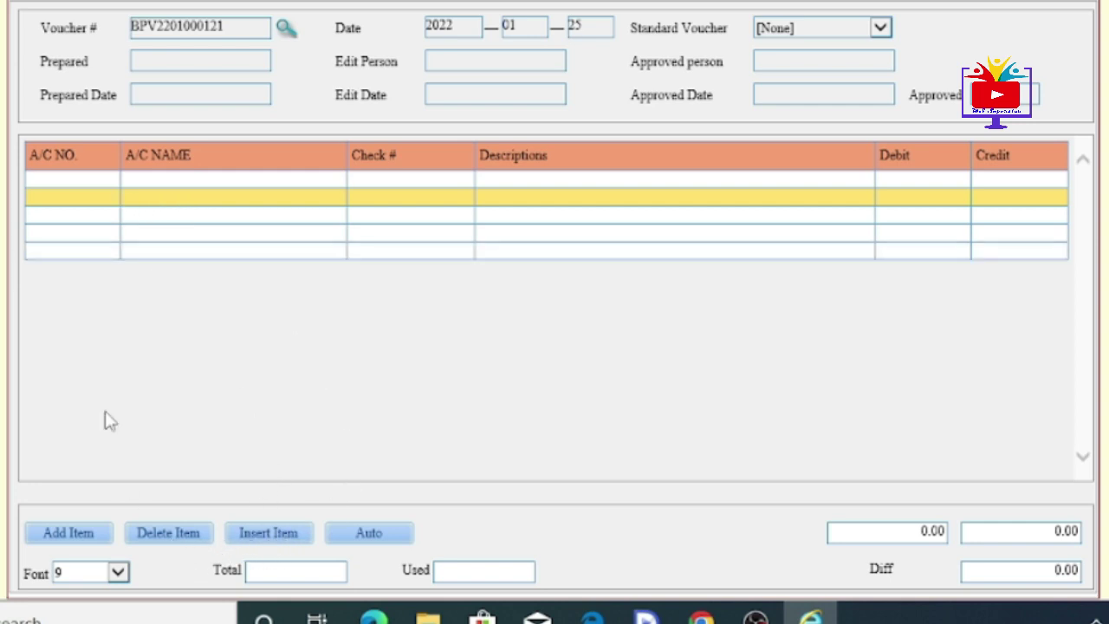
{"action": "left_click", "coordinate": [168, 532]}
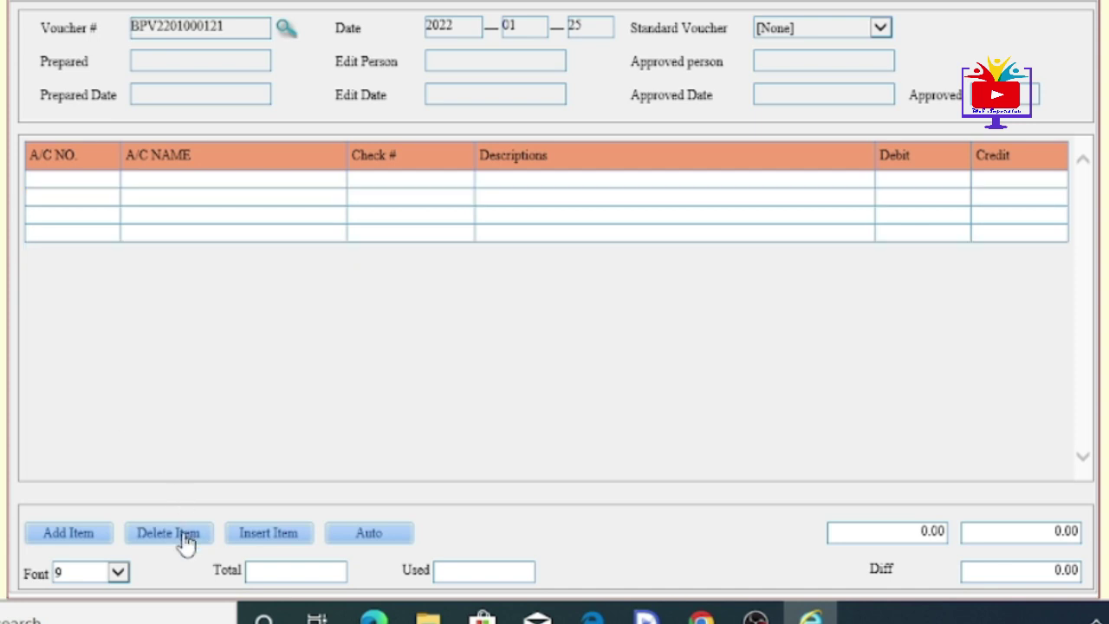
{"action": "left_click", "coordinate": [236, 231]}
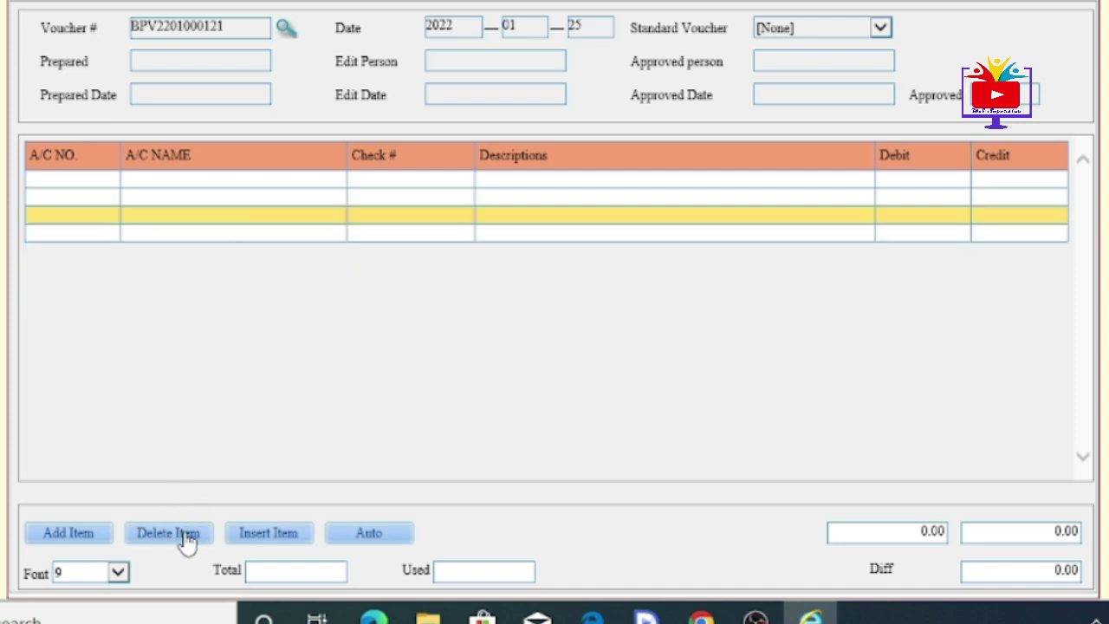
{"action": "left_click", "coordinate": [184, 537]}
{"action": "left_click", "coordinate": [257, 213]}
{"action": "left_click", "coordinate": [161, 538]}
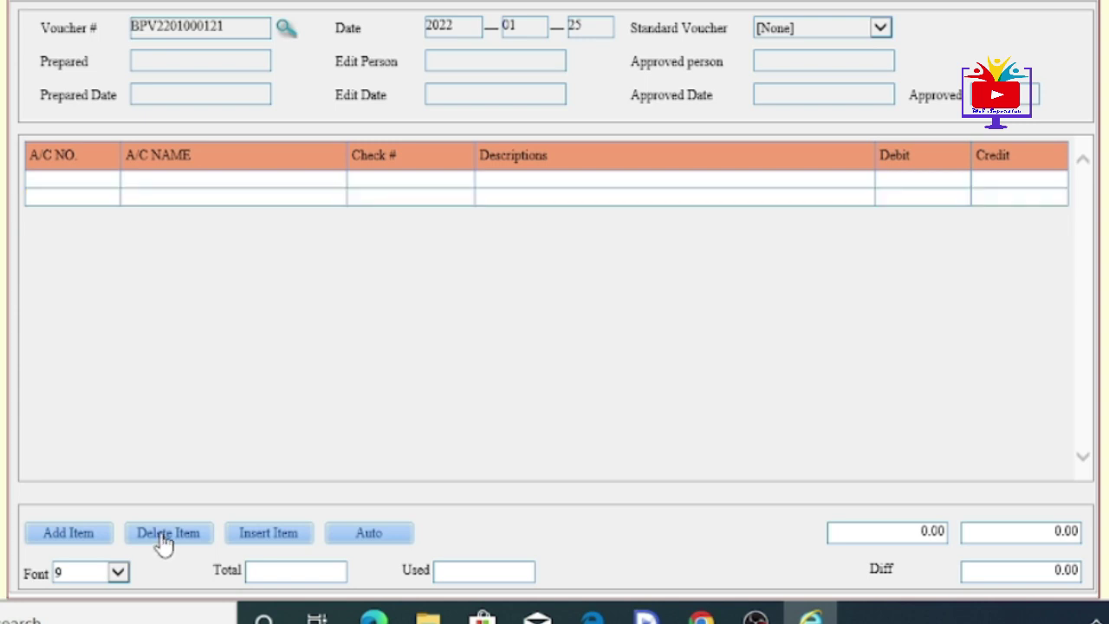
Insert blank lines until six empty rows remain, then select the first line.
{"action": "left_click", "coordinate": [316, 247]}
{"action": "left_click", "coordinate": [378, 538]}
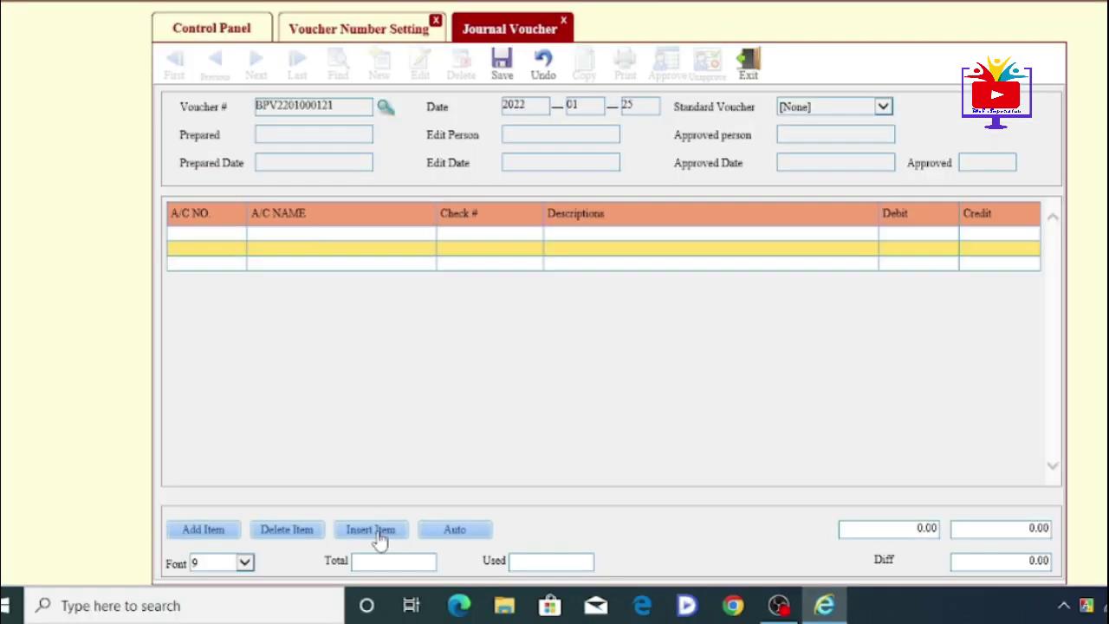
{"action": "left_click", "coordinate": [379, 538]}
{"action": "left_click", "coordinate": [380, 538]}
{"action": "left_click", "coordinate": [379, 538]}
{"action": "left_click", "coordinate": [223, 234]}
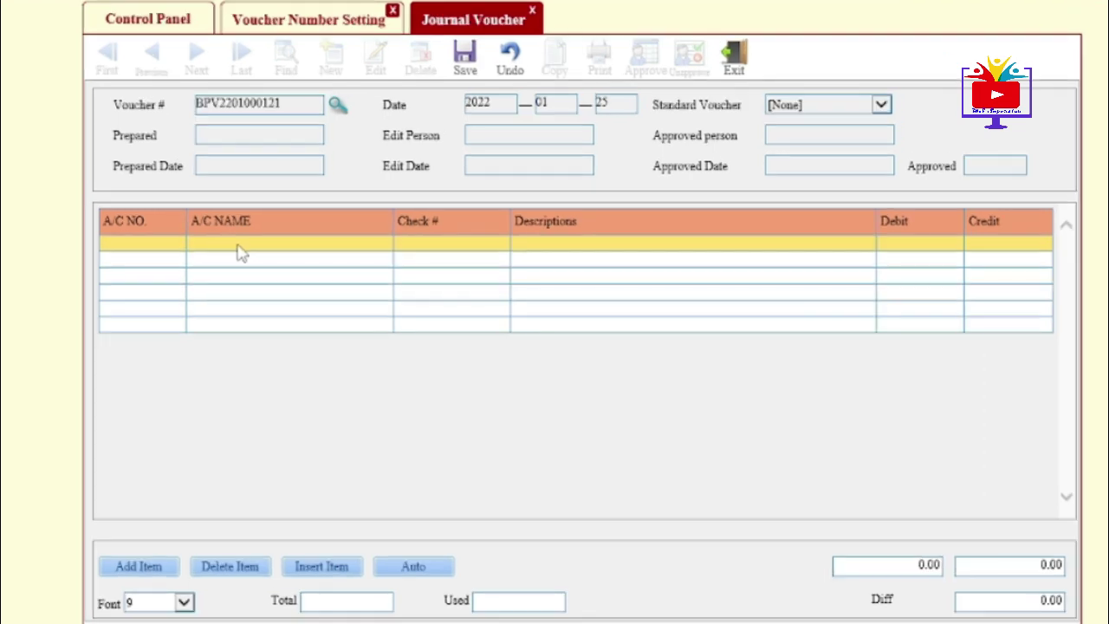
Debit Leave Encashment - Worker 50,000.00 on line one, found by name search 'lea'.
{"action": "double_click", "coordinate": [241, 253]}
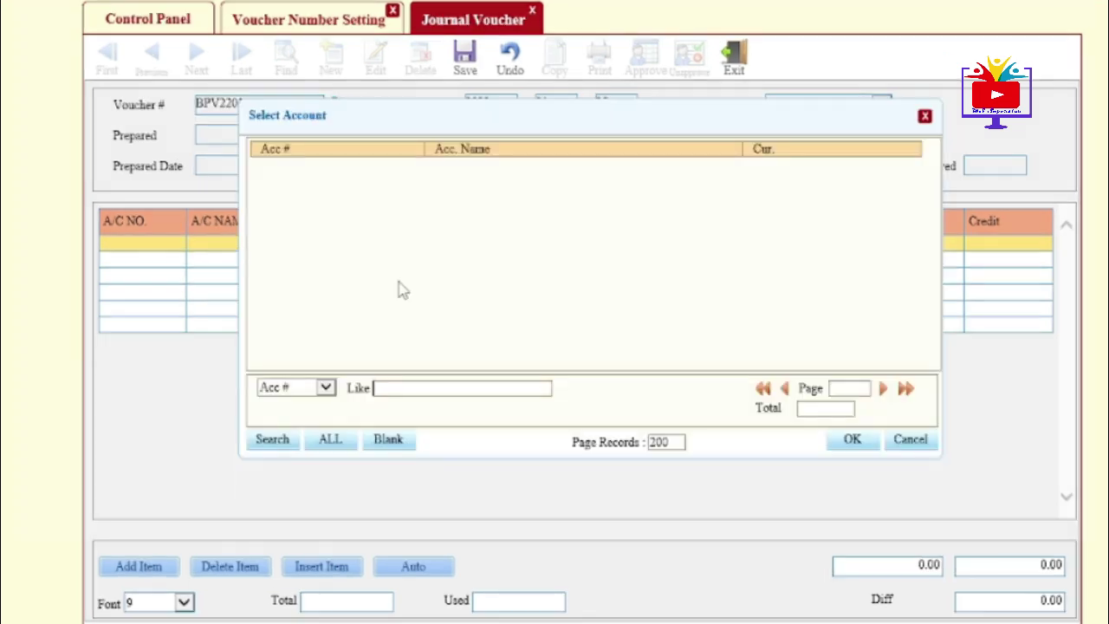
{"action": "left_click", "coordinate": [323, 388]}
{"action": "left_click", "coordinate": [308, 401]}
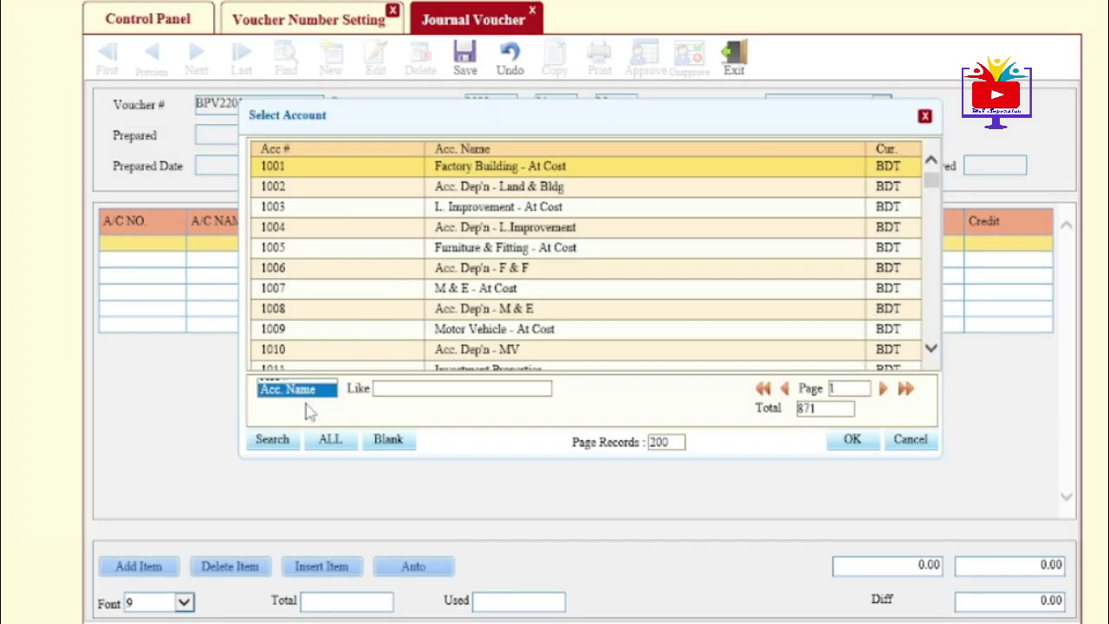
{"action": "left_click", "coordinate": [405, 388]}
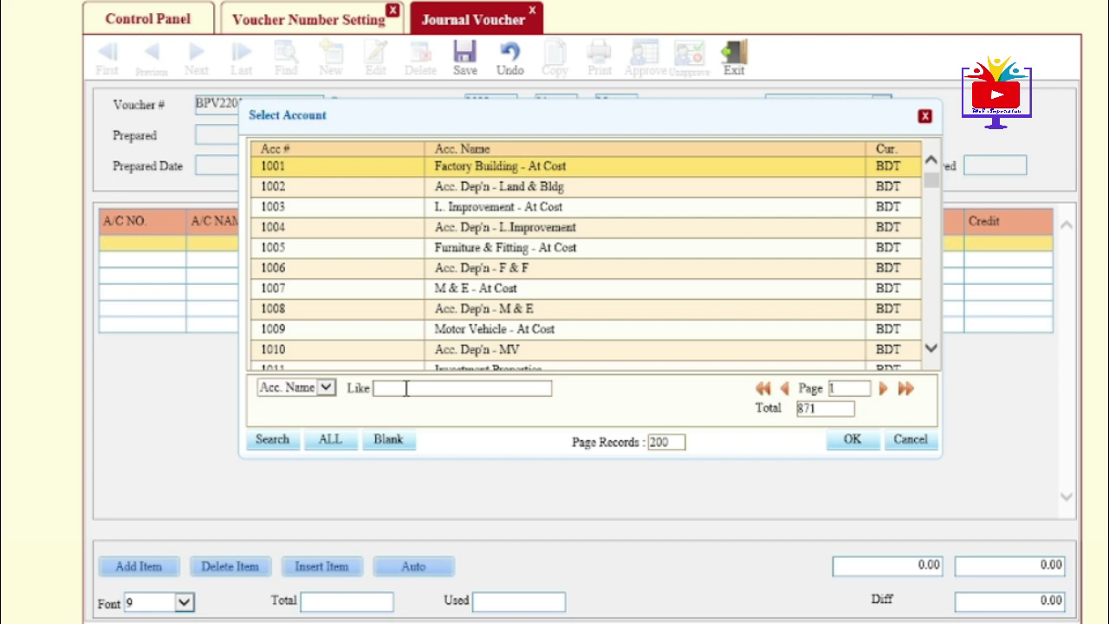
{"action": "type", "text": "lea"}
{"action": "left_click", "coordinate": [335, 442]}
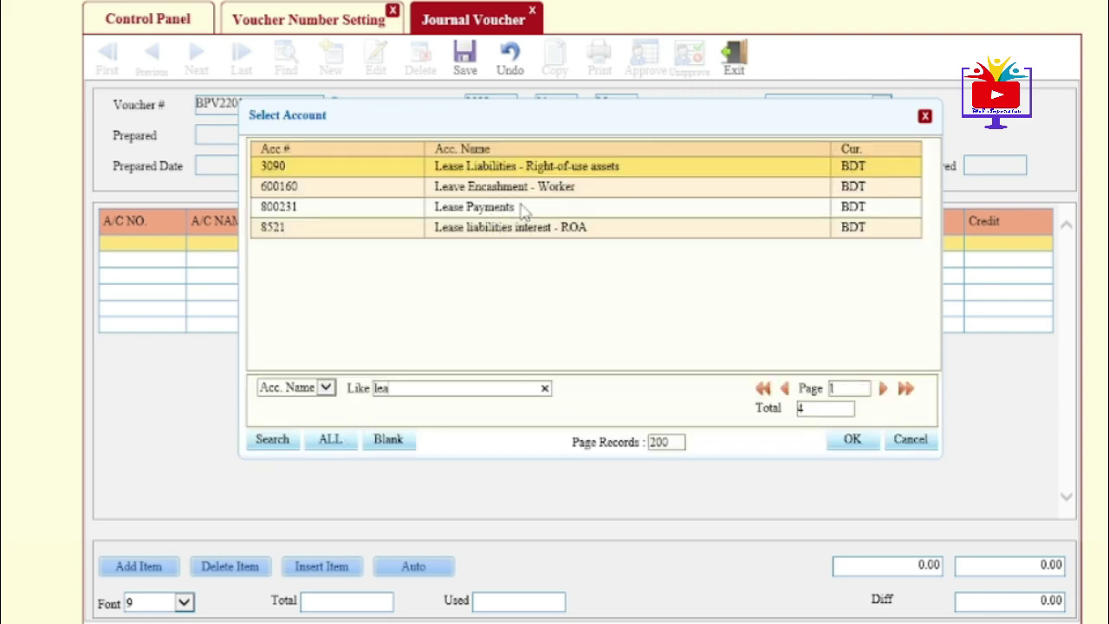
{"action": "double_click", "coordinate": [602, 186]}
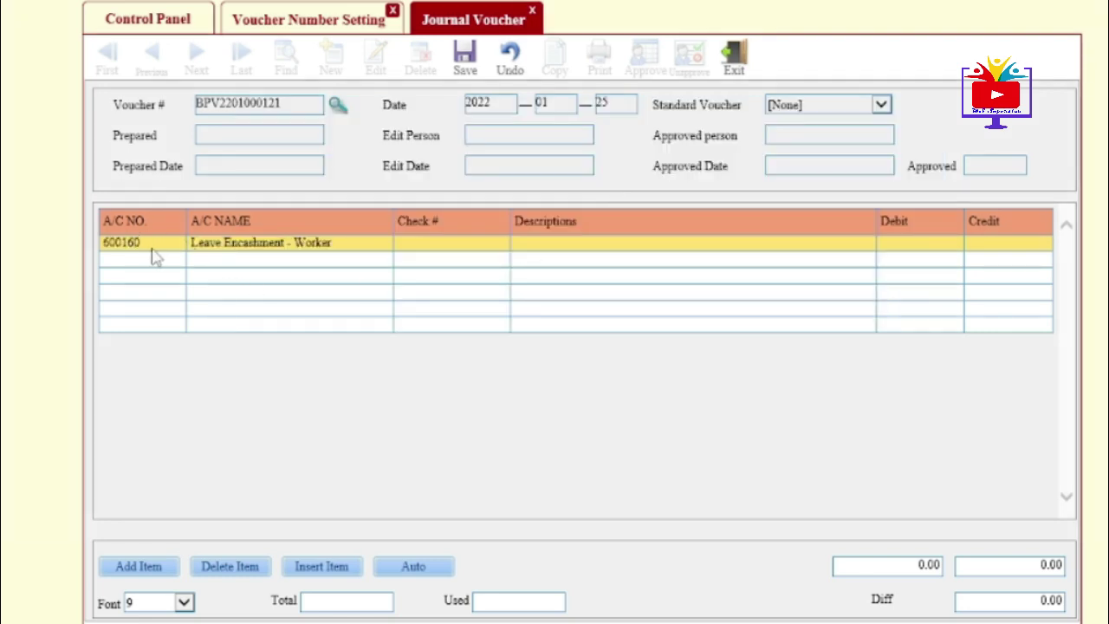
{"action": "left_click", "coordinate": [936, 244]}
{"action": "type", "text": "50,000"}
{"action": "left_click", "coordinate": [568, 517]}
Credit DBBL C/A (TK) 50,000.00 on line two, found by name search 'dbbl'.
{"action": "left_click", "coordinate": [166, 259]}
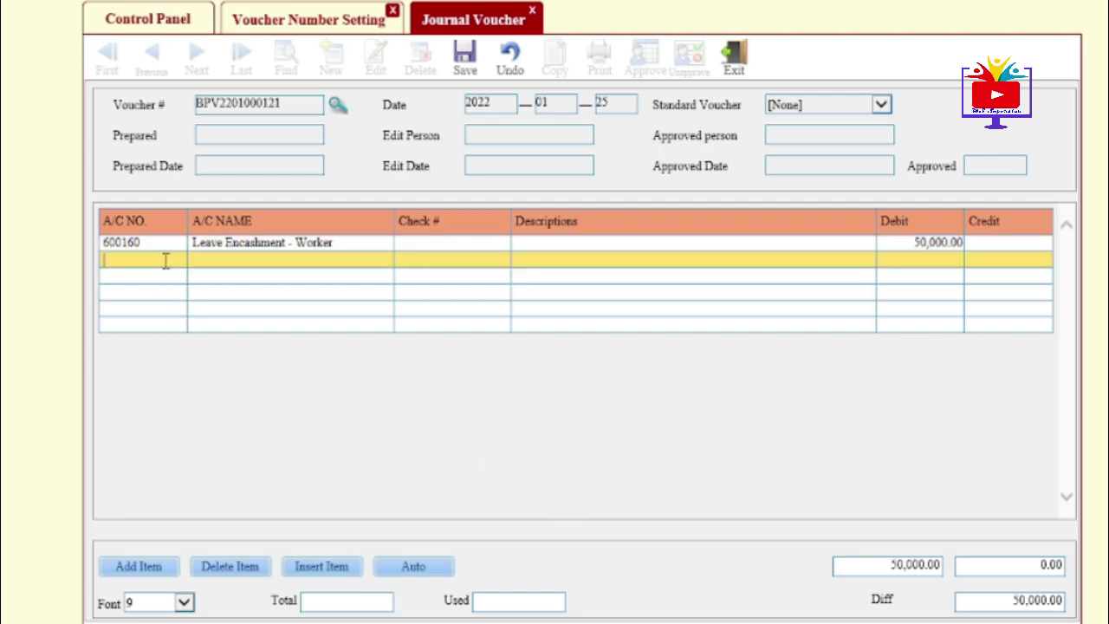
{"action": "type", "text": "lea"}
{"action": "left_click", "coordinate": [326, 388]}
{"action": "left_click", "coordinate": [327, 395]}
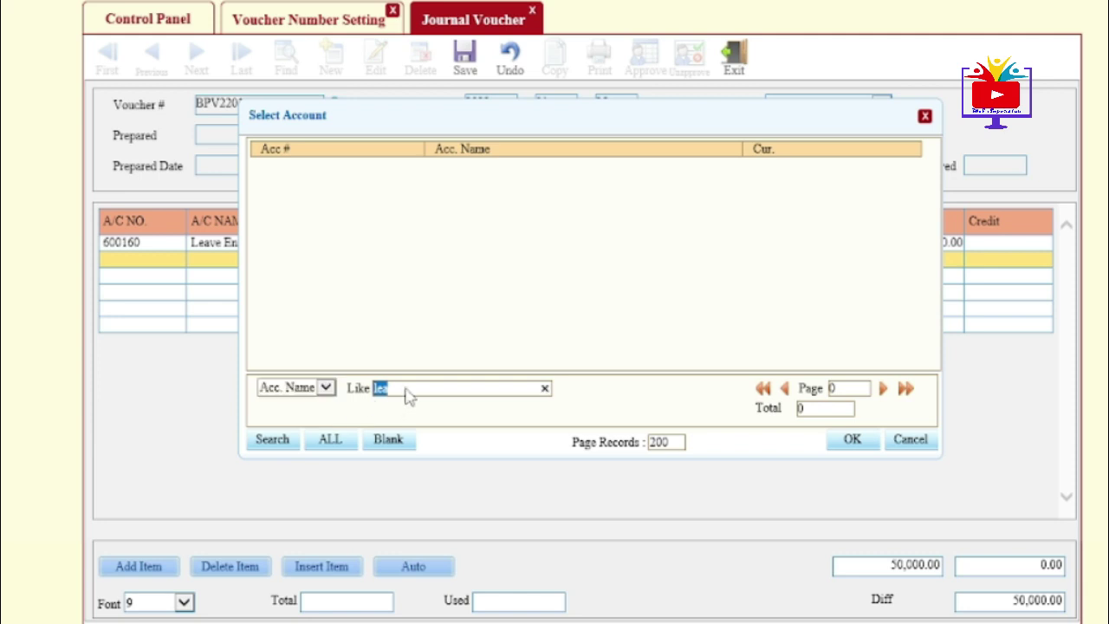
{"action": "type", "text": "dbbl"}
{"action": "key", "text": "Return"}
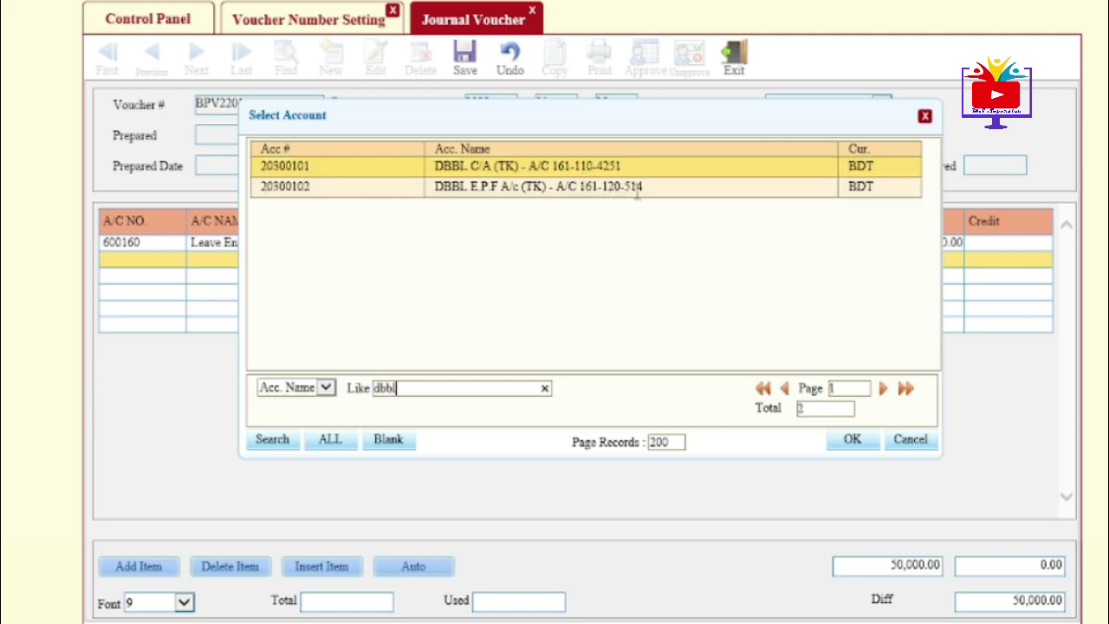
{"action": "double_click", "coordinate": [681, 167]}
{"action": "left_click", "coordinate": [1011, 258]}
{"action": "type", "text": "50,000"}
{"action": "key", "text": "Return"}
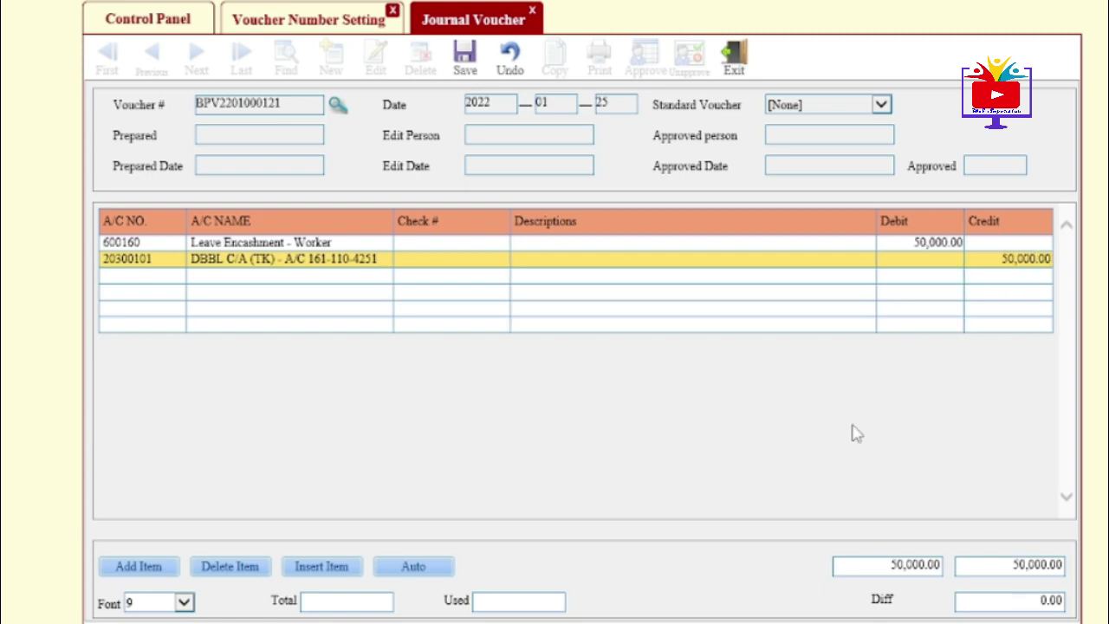
Check both line descriptions and save the balanced voucher.
{"action": "left_click", "coordinate": [604, 250]}
{"action": "left_click", "coordinate": [604, 258]}
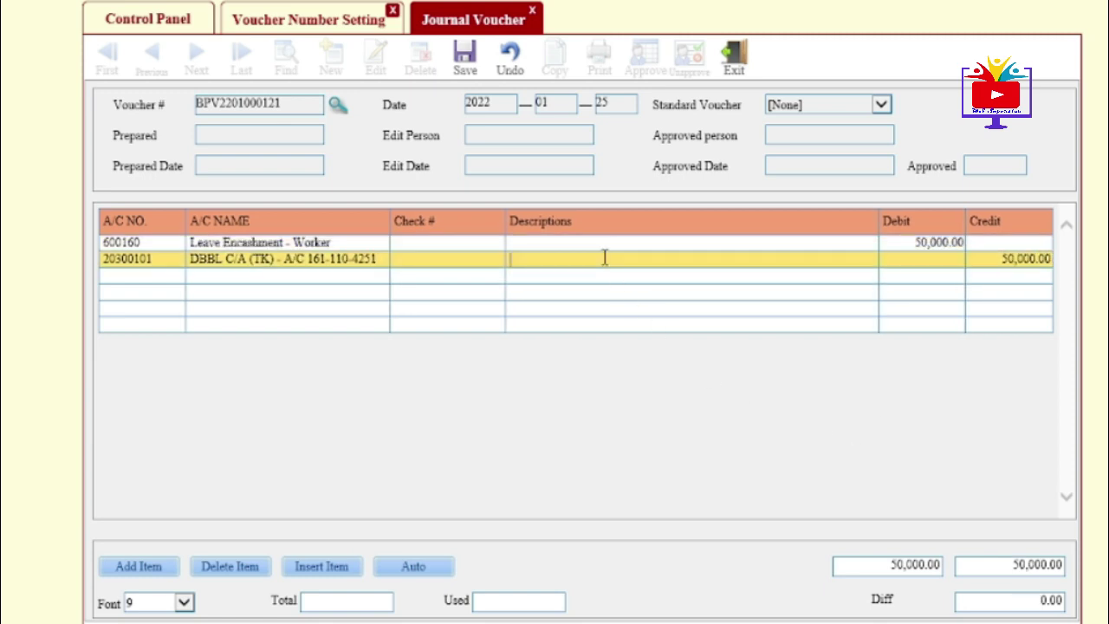
{"action": "left_click", "coordinate": [464, 65]}
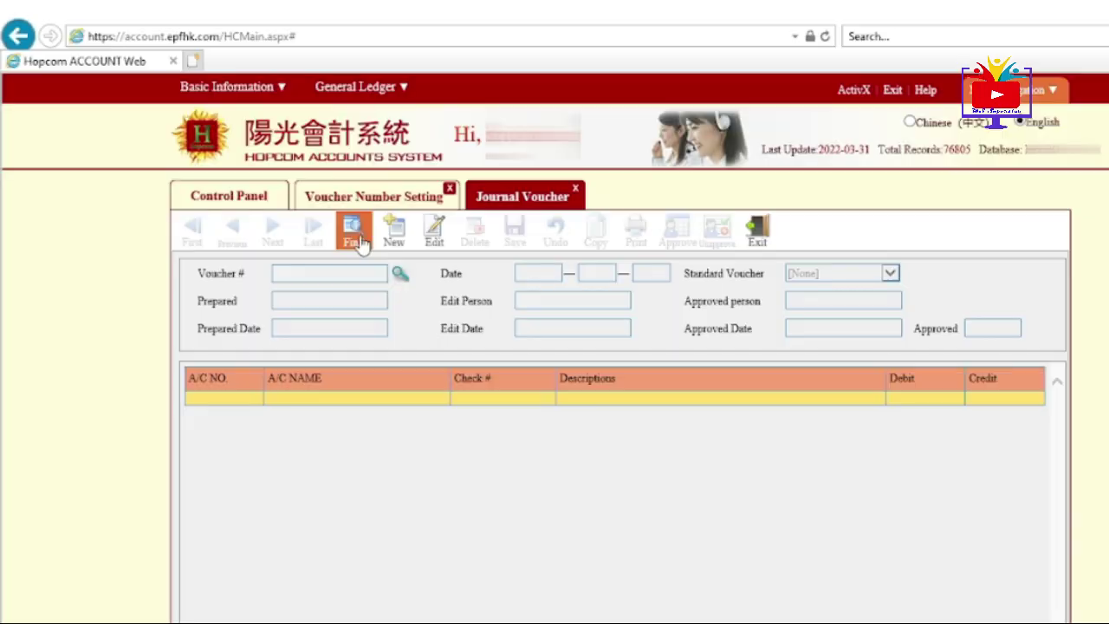
Search the vouchers for numbers matching jv2202.
{"action": "left_click", "coordinate": [355, 235]}
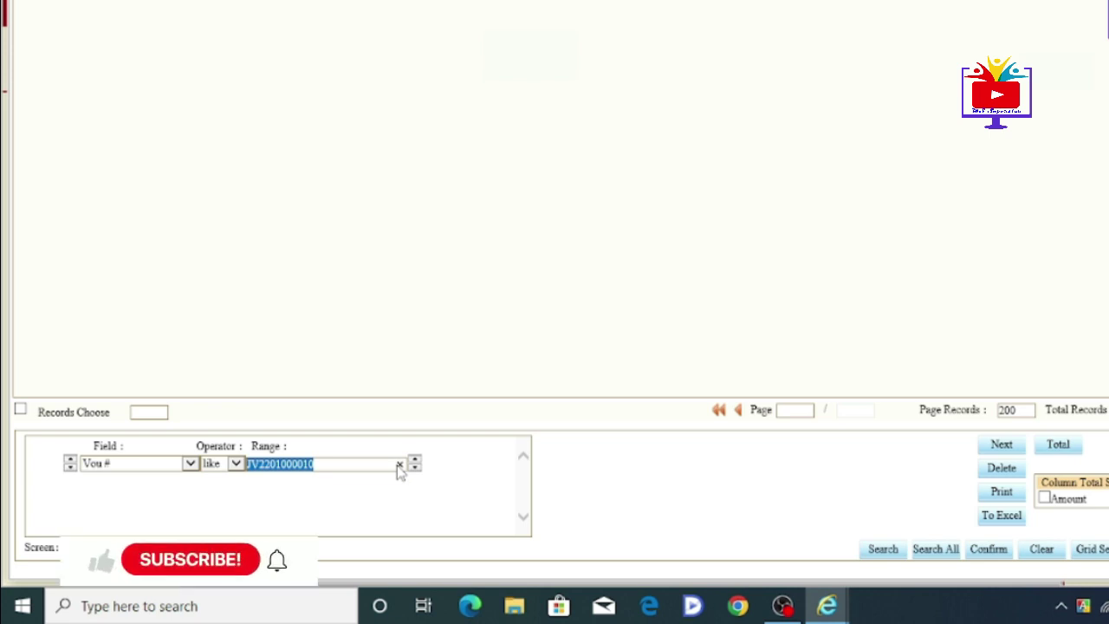
{"action": "left_click", "coordinate": [399, 466]}
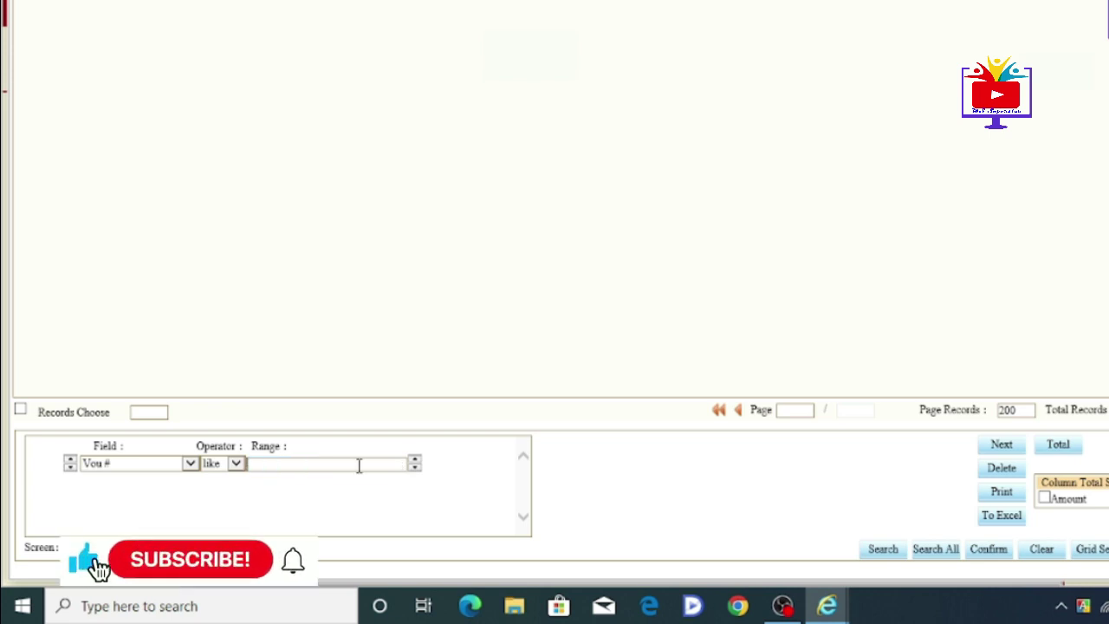
{"action": "type", "text": "x"}
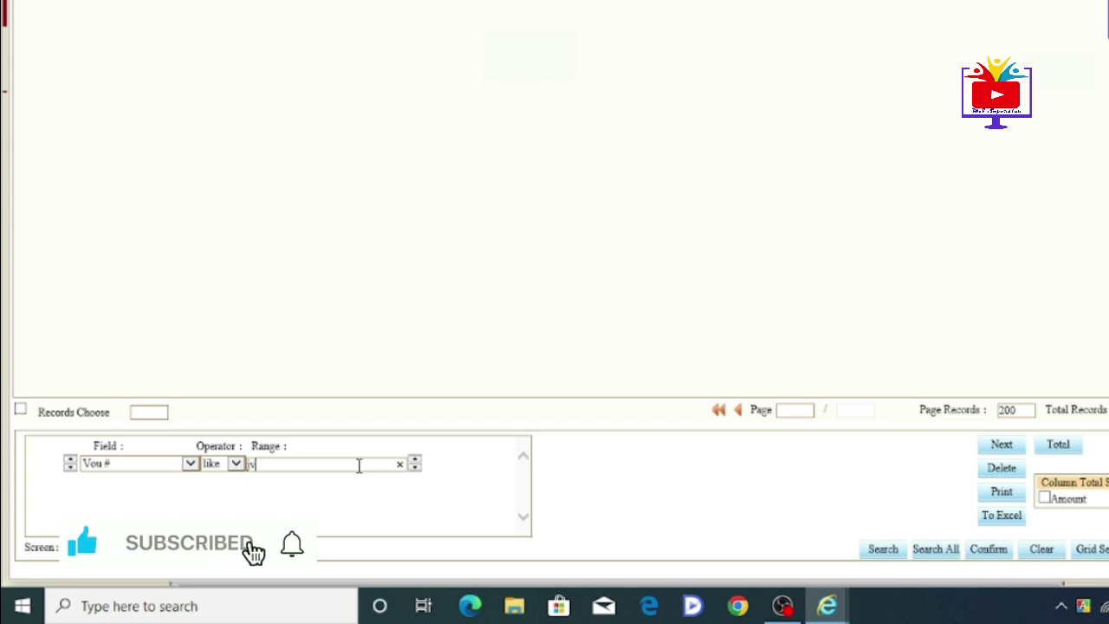
{"action": "type", "text": "v2202"}
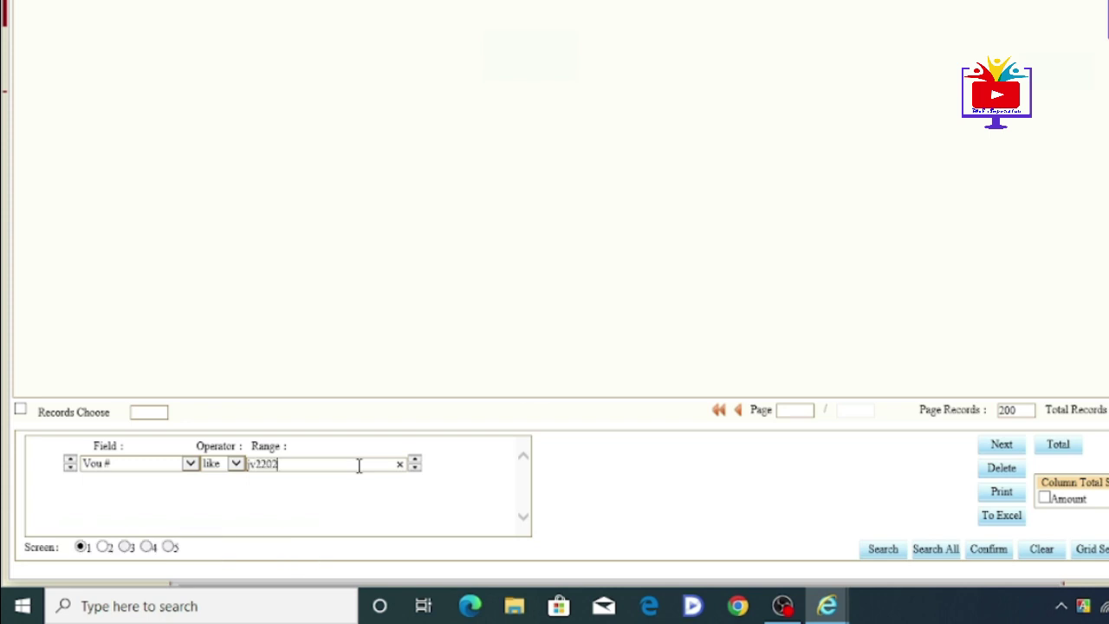
{"action": "key", "text": "Return"}
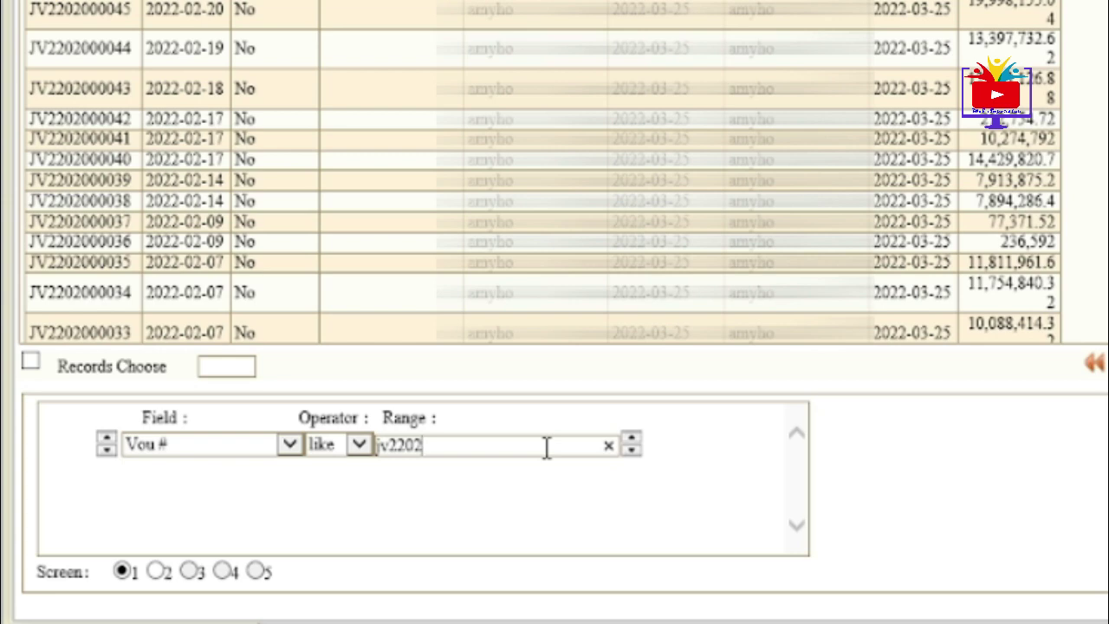
{"action": "scroll", "coordinate": [543, 174], "scroll_direction": "down", "scroll_amount": 5}
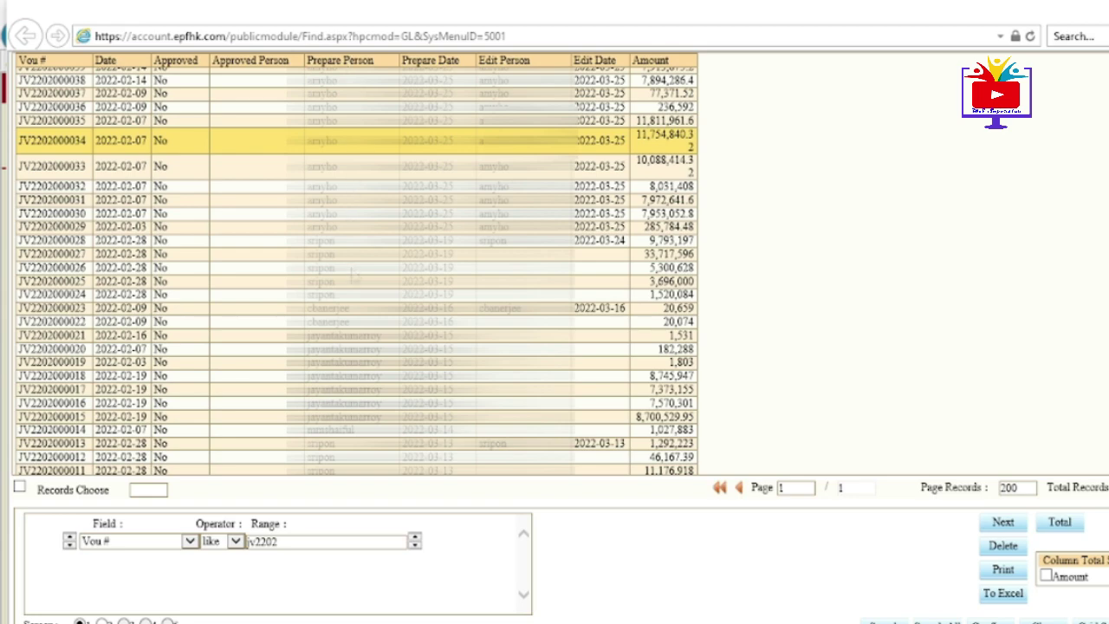
{"action": "left_click", "coordinate": [354, 269]}
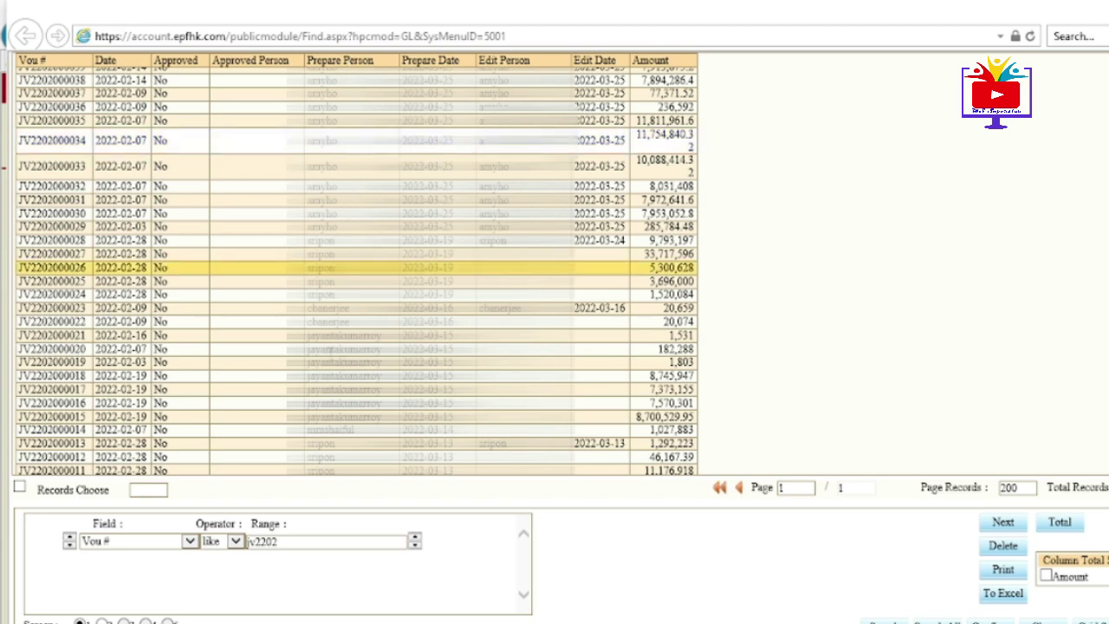
{"action": "left_click", "coordinate": [50, 242]}
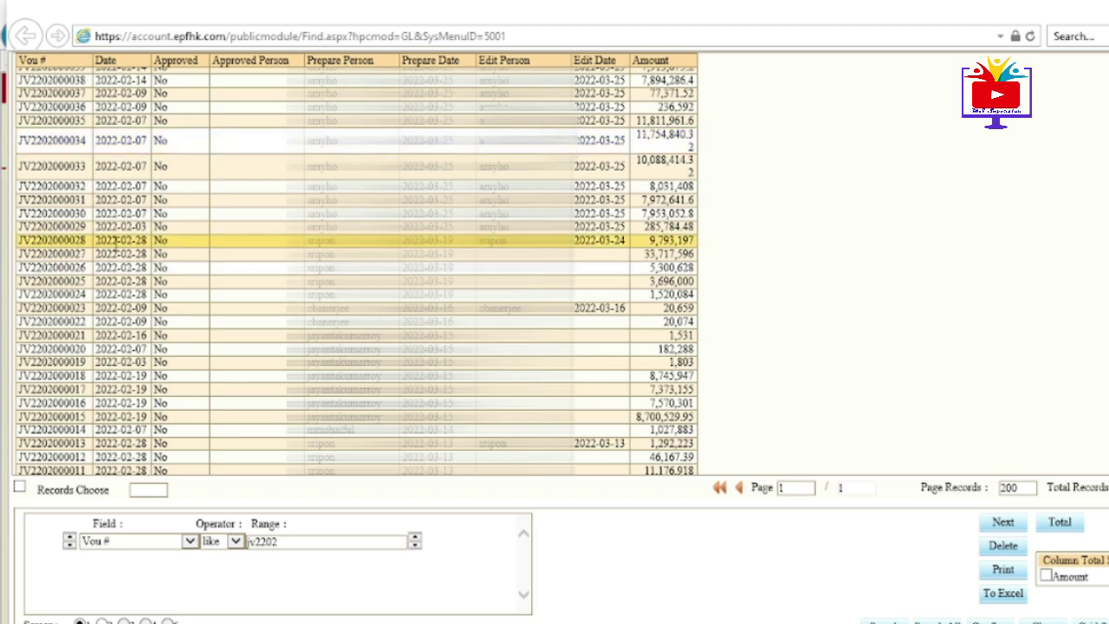
{"action": "left_click", "coordinate": [191, 204]}
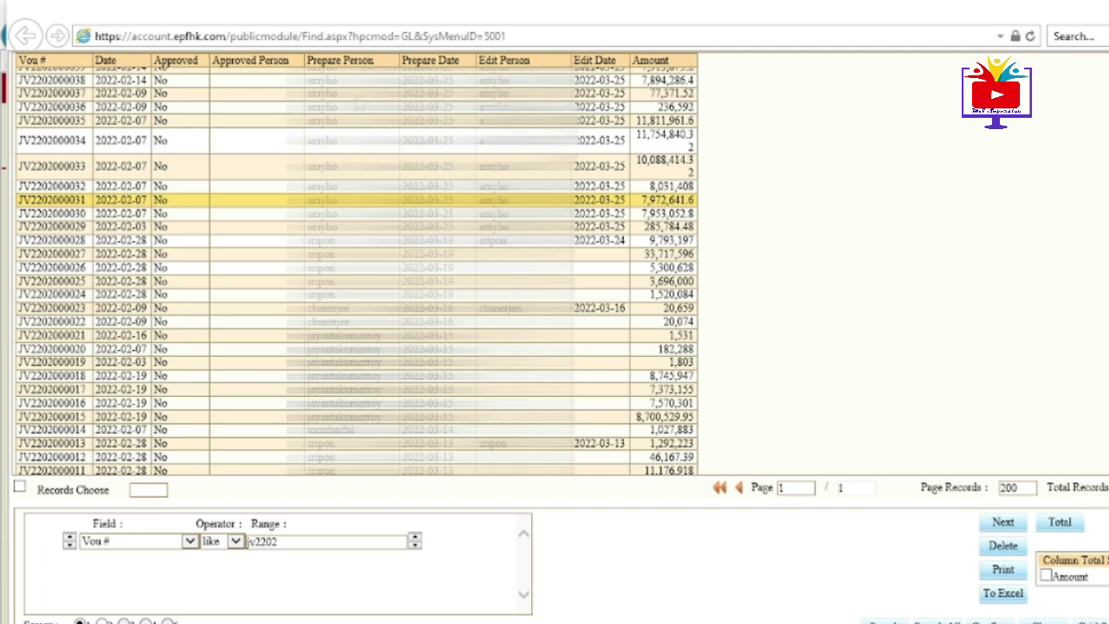
{"action": "left_click", "coordinate": [450, 253]}
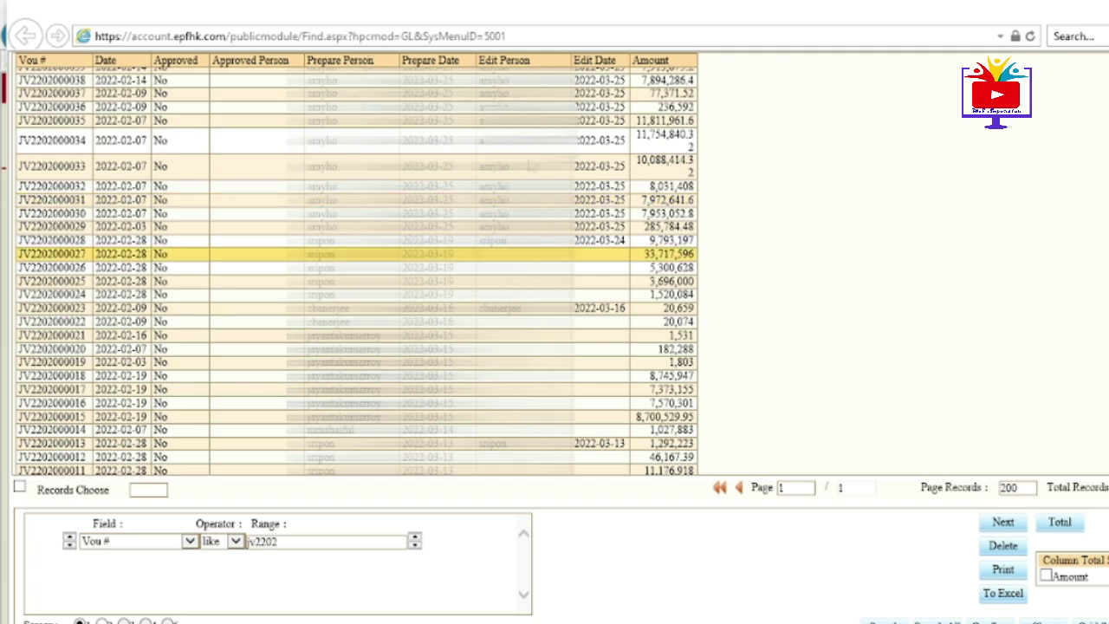
{"action": "scroll", "coordinate": [479, 330], "scroll_direction": "down", "scroll_amount": 3}
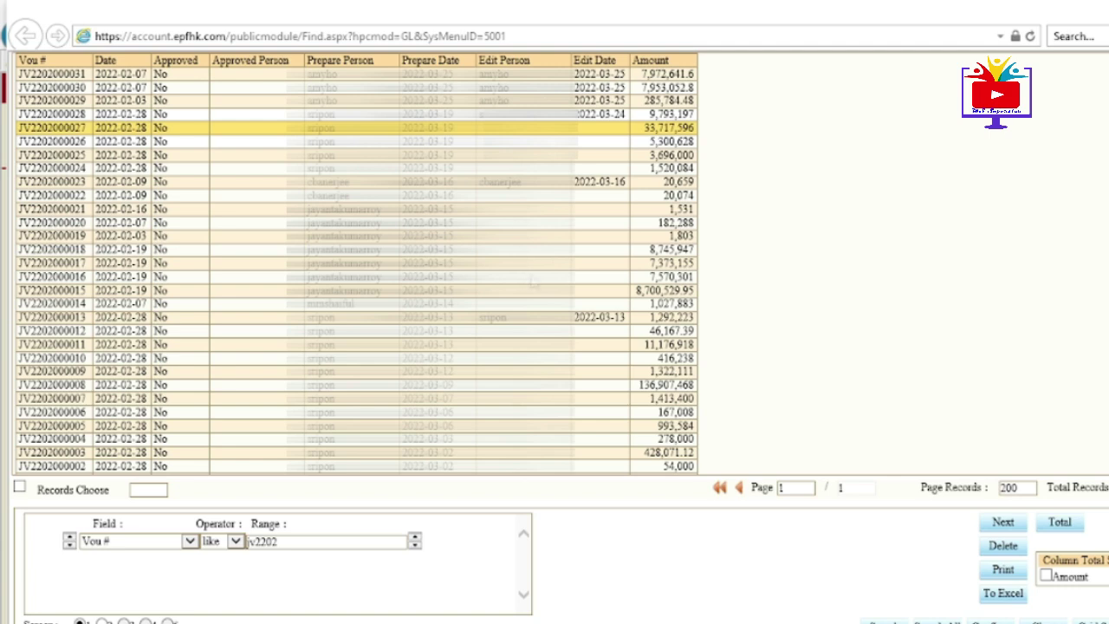
{"action": "double_click", "coordinate": [669, 303]}
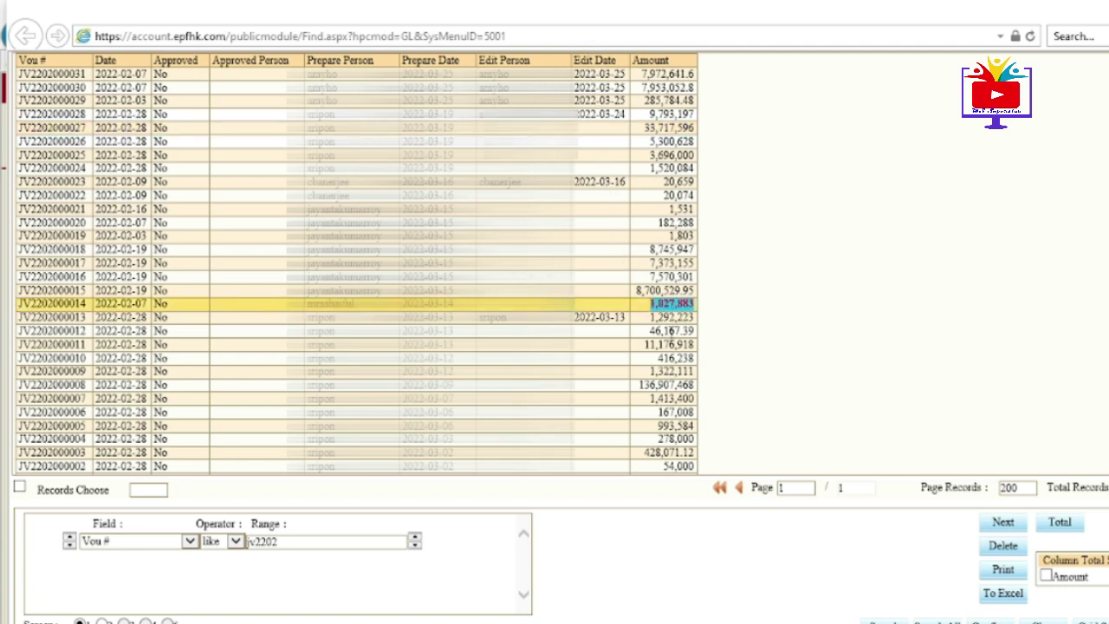
{"action": "scroll", "coordinate": [631, 347], "scroll_direction": "down", "scroll_amount": 1}
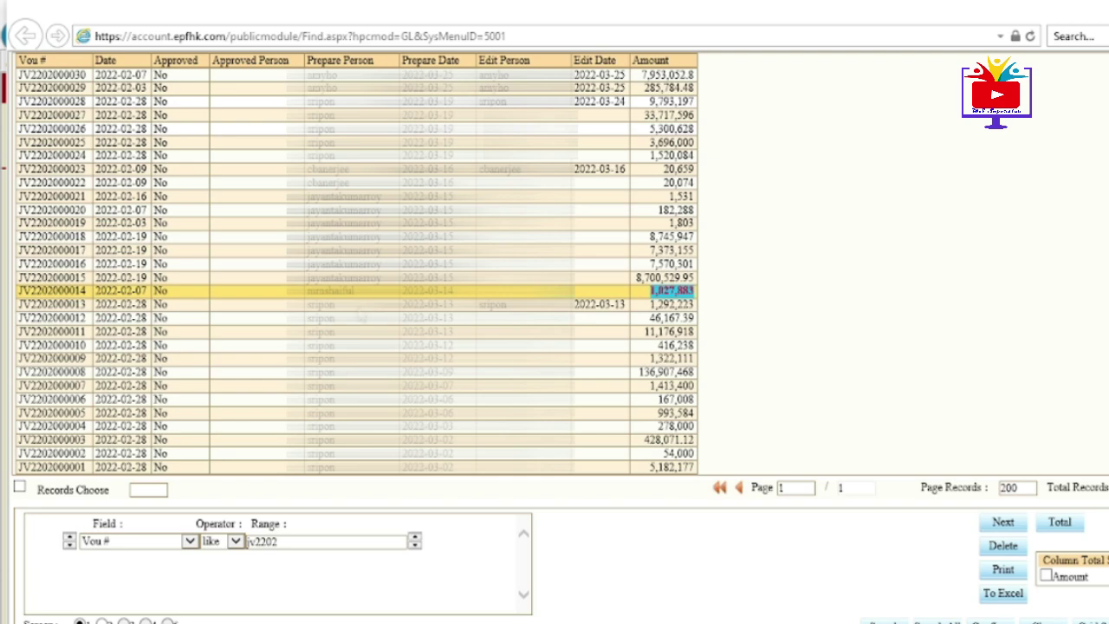
{"action": "double_click", "coordinate": [361, 305]}
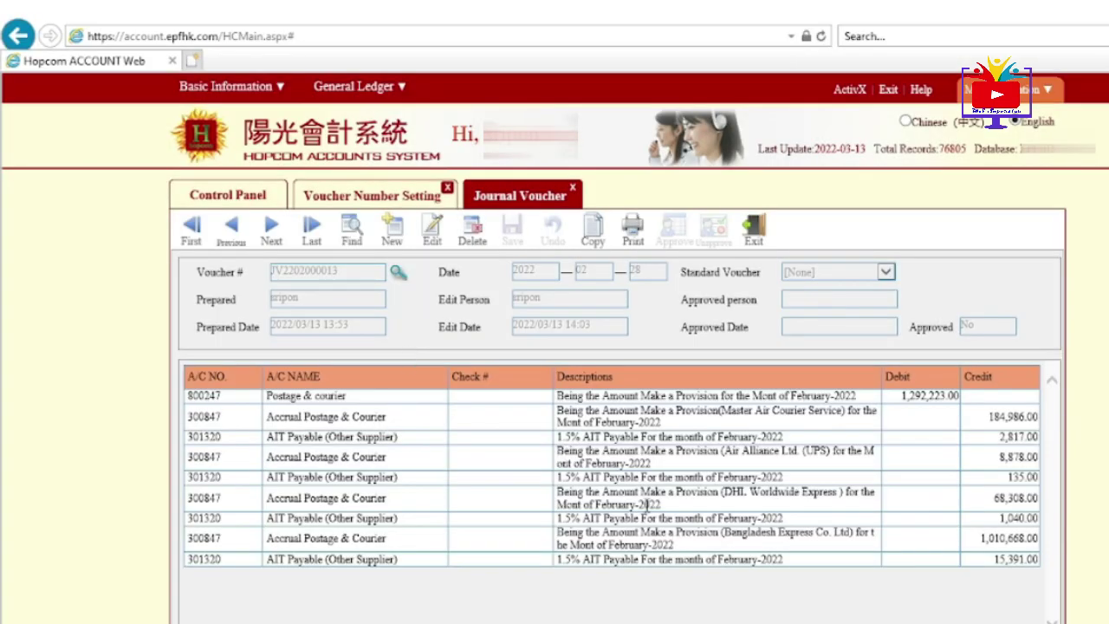
{"action": "scroll", "coordinate": [646, 503], "scroll_direction": "down", "scroll_amount": 1}
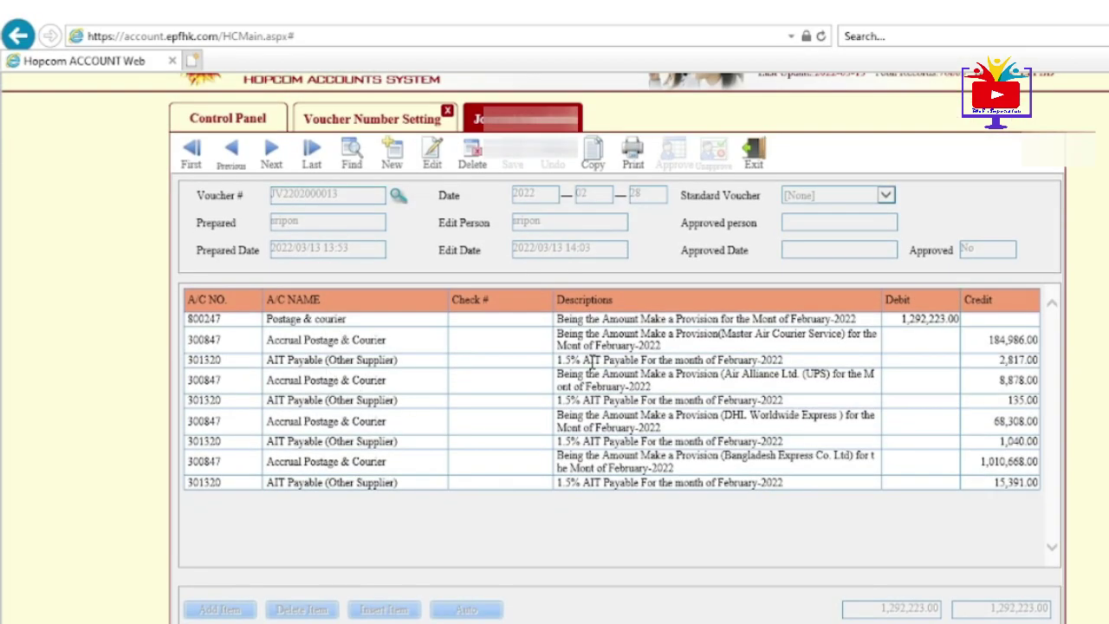
{"action": "scroll", "coordinate": [625, 419], "scroll_direction": "up", "scroll_amount": 1}
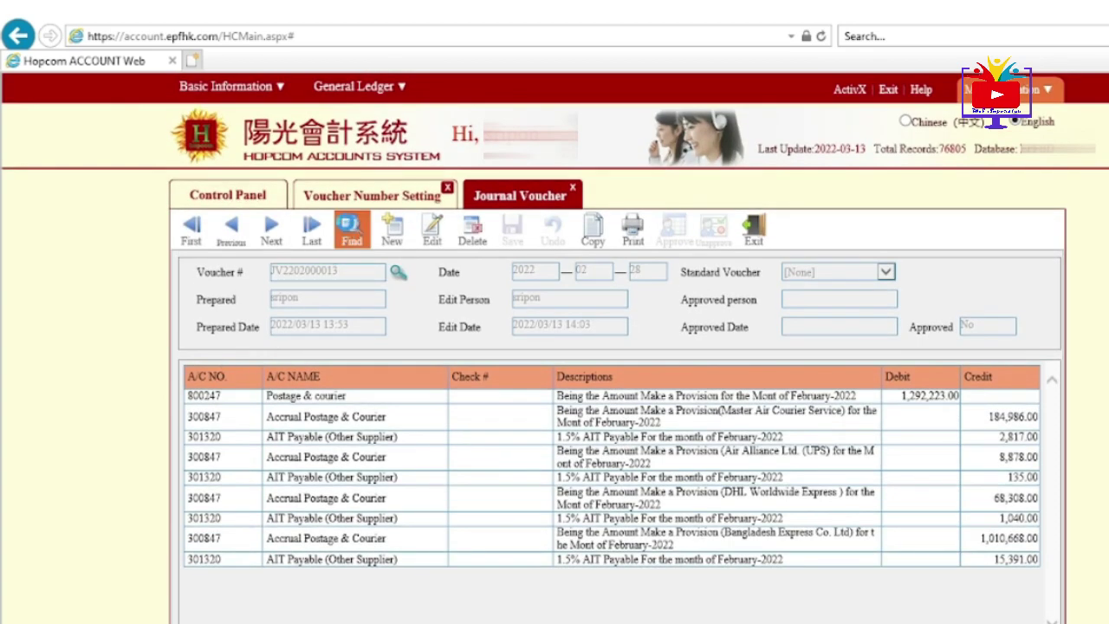
{"action": "left_click", "coordinate": [357, 244]}
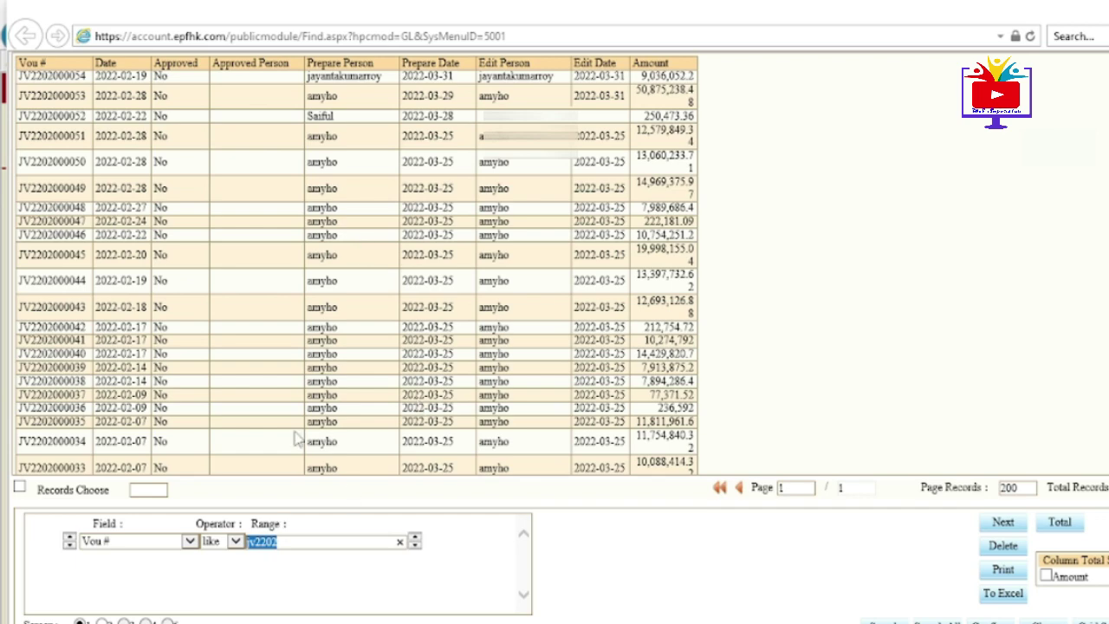
{"action": "double_click", "coordinate": [330, 136]}
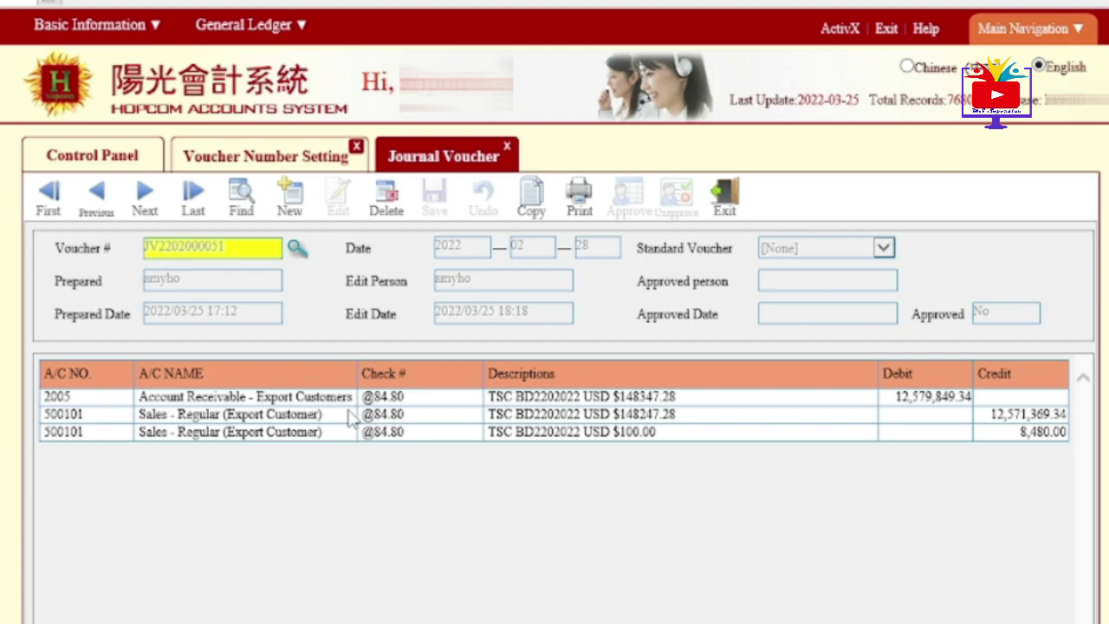
{"action": "left_click", "coordinate": [140, 213]}
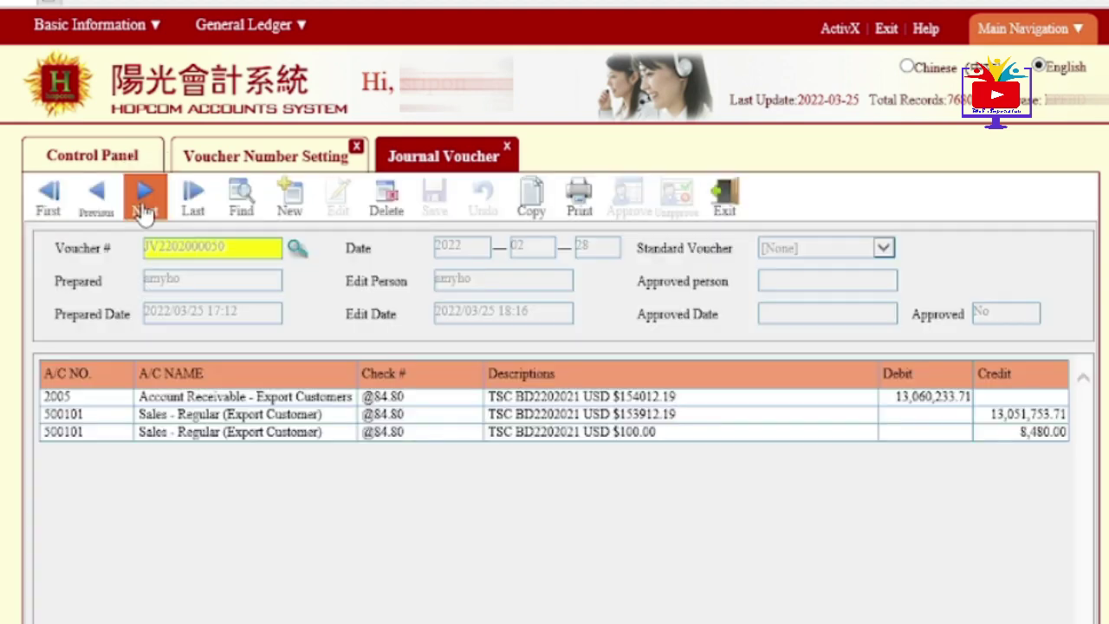
{"action": "left_click", "coordinate": [144, 212]}
{"action": "left_click", "coordinate": [144, 213]}
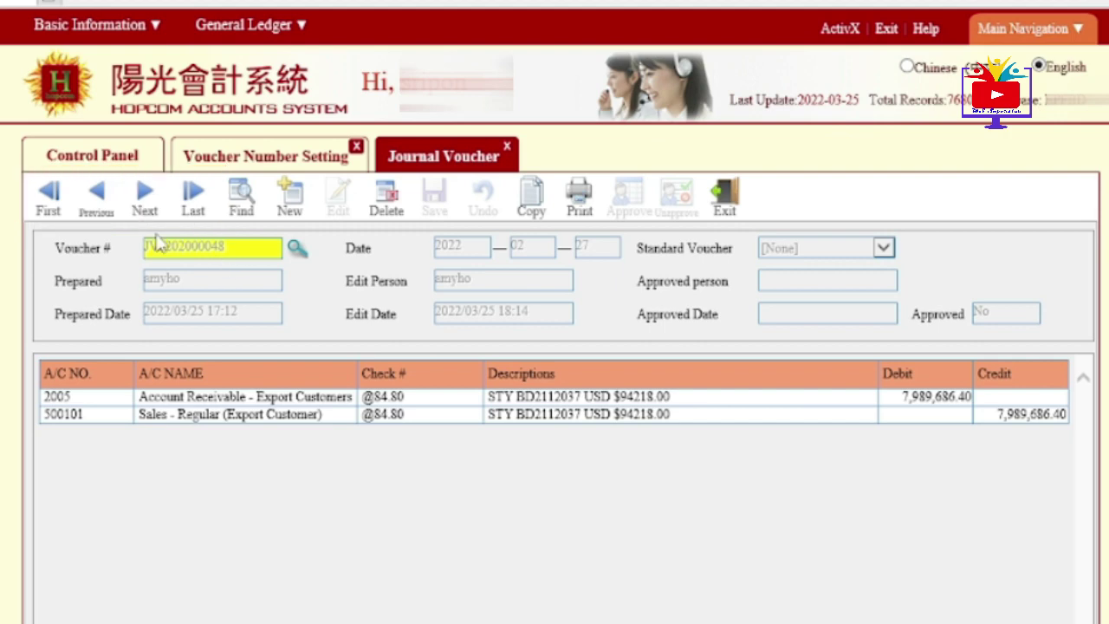
{"action": "left_click", "coordinate": [142, 208]}
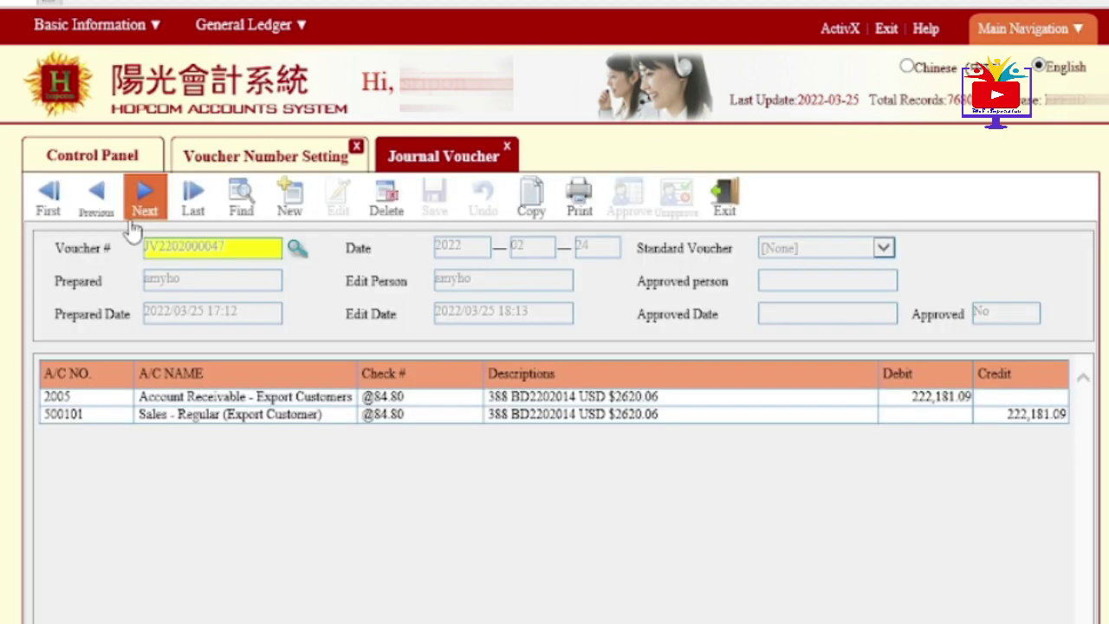
{"action": "left_click", "coordinate": [143, 212]}
{"action": "left_click", "coordinate": [143, 219]}
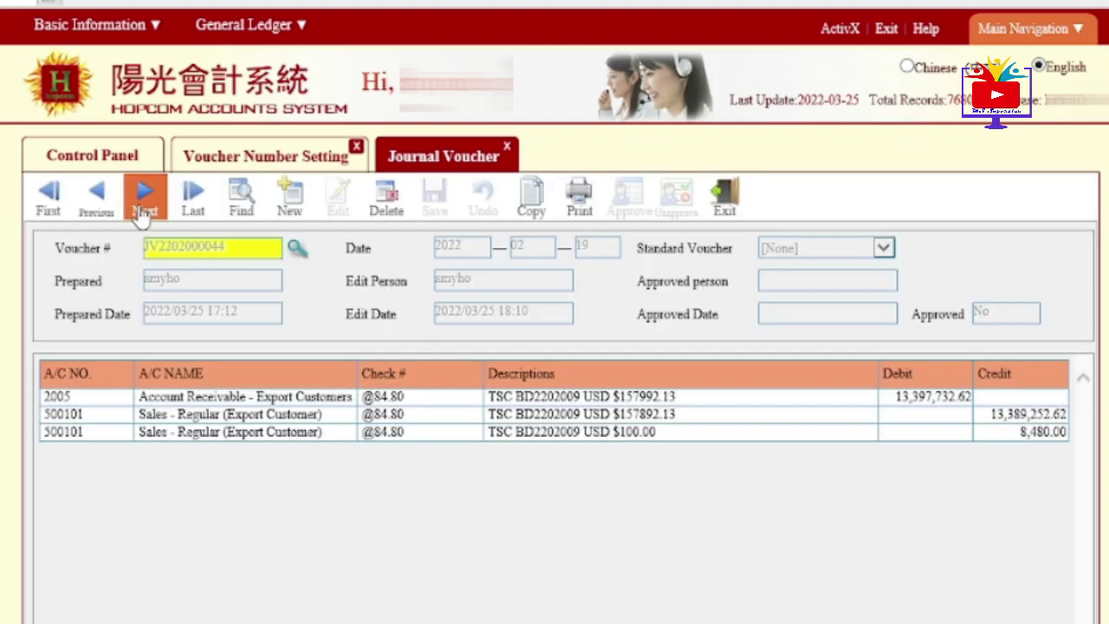
{"action": "left_click", "coordinate": [143, 215]}
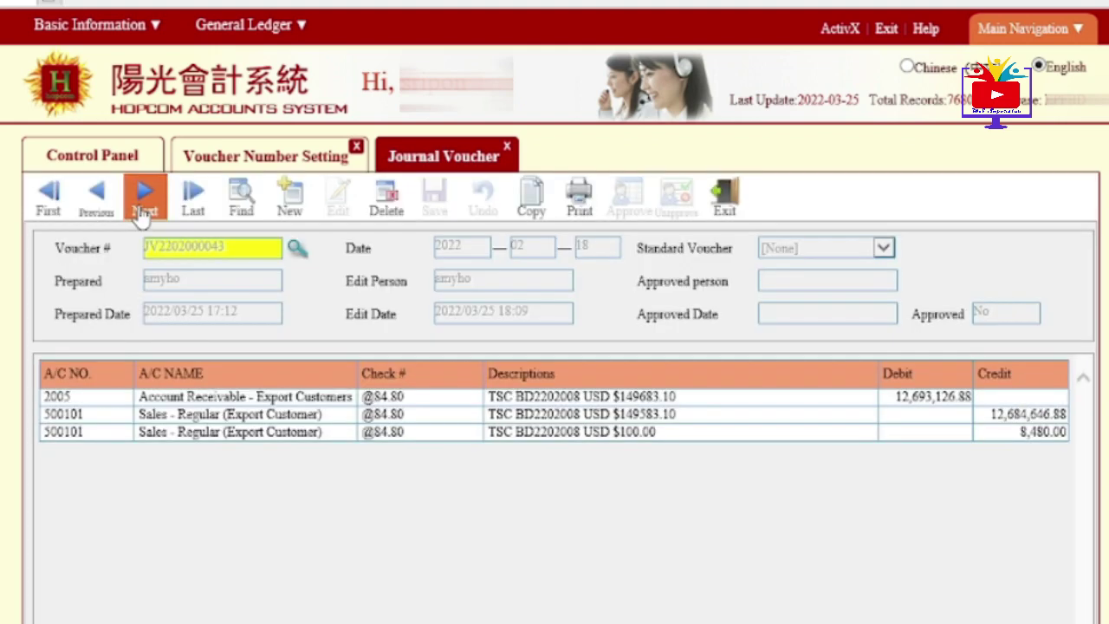
{"action": "left_click", "coordinate": [143, 215]}
{"action": "left_click", "coordinate": [143, 216]}
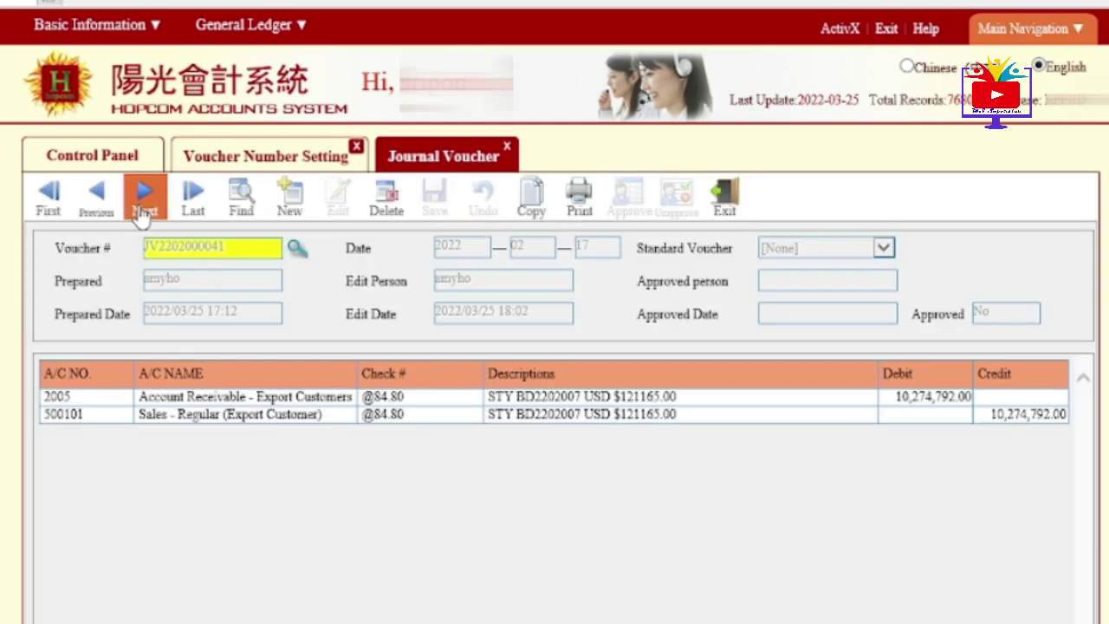
{"action": "left_click", "coordinate": [94, 214]}
{"action": "left_click", "coordinate": [97, 216]}
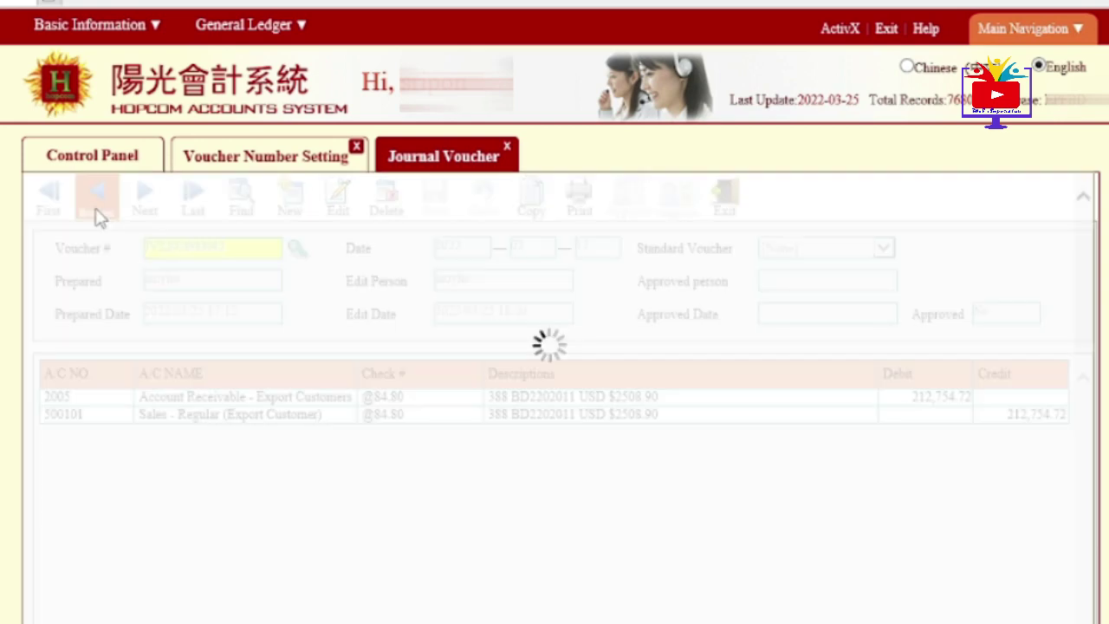
{"action": "left_click", "coordinate": [98, 219]}
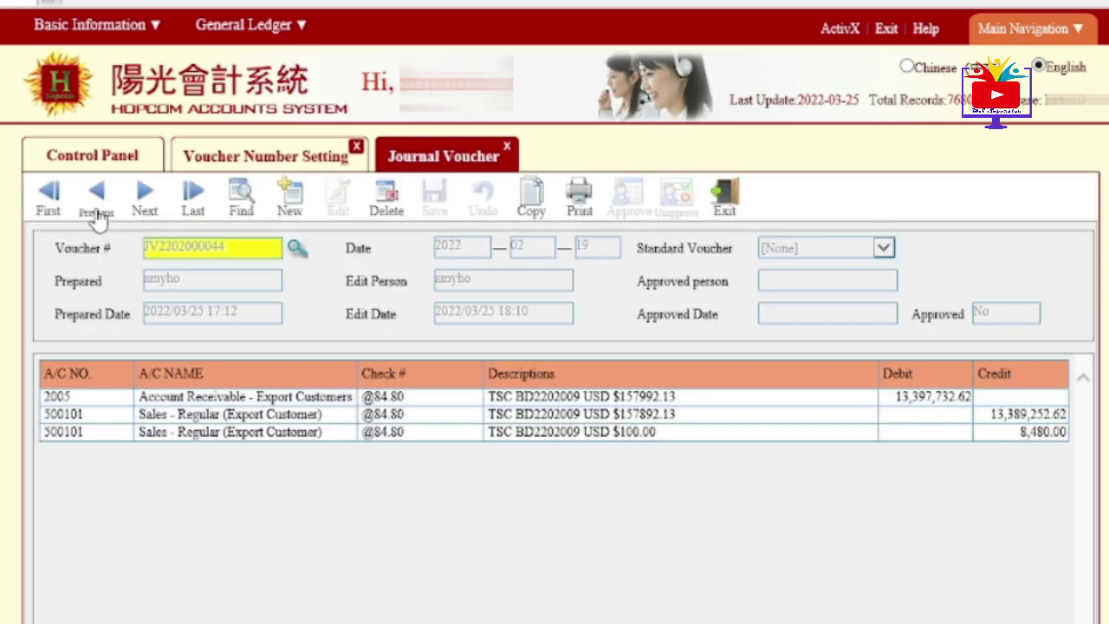
{"action": "left_click", "coordinate": [50, 203]}
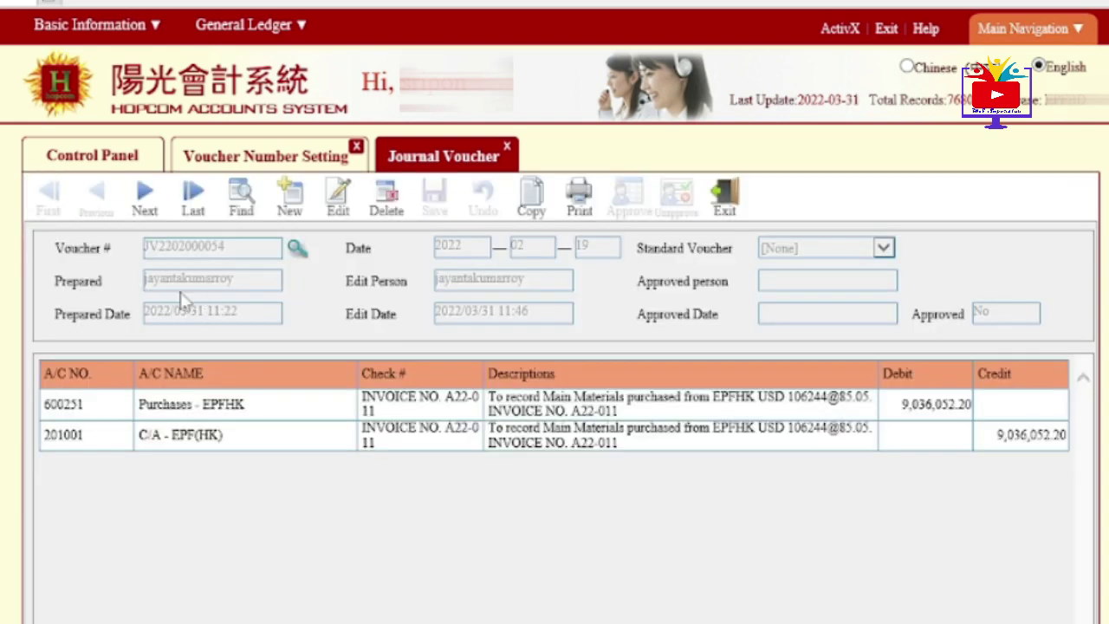
{"action": "left_click", "coordinate": [193, 199]}
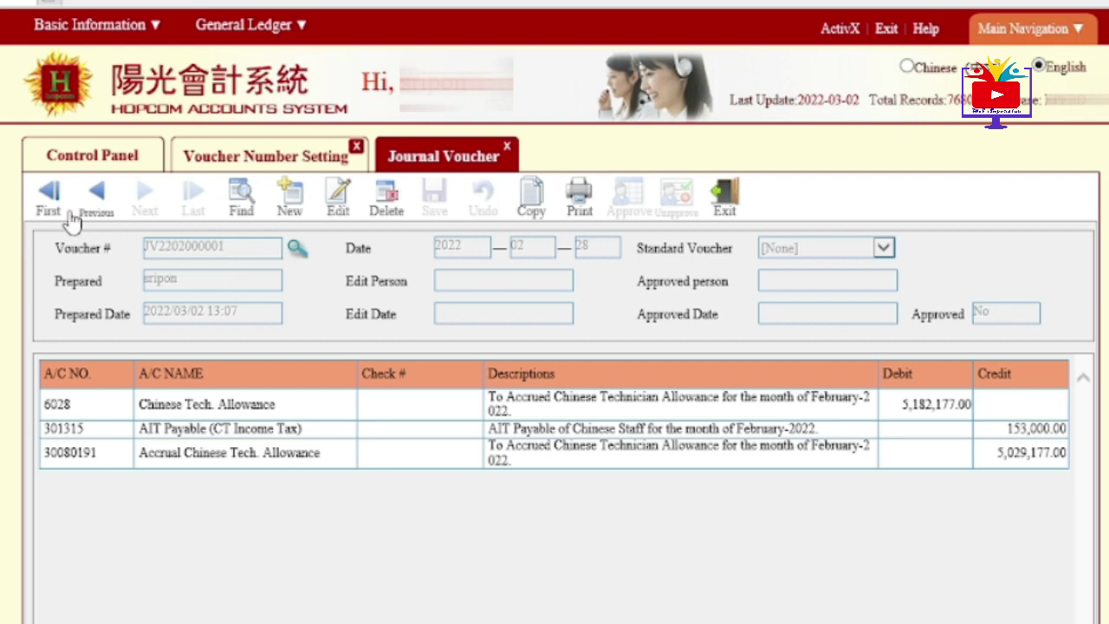
{"action": "left_click", "coordinate": [41, 201]}
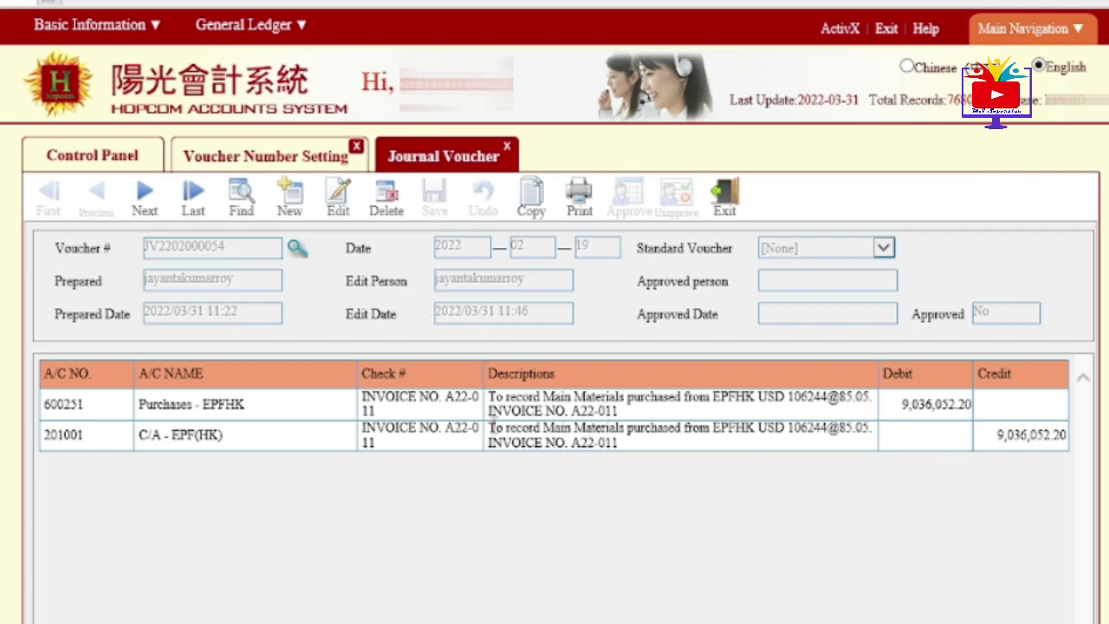
{"action": "left_click_drag", "start_coordinate": [363, 397], "coordinate": [490, 398]}
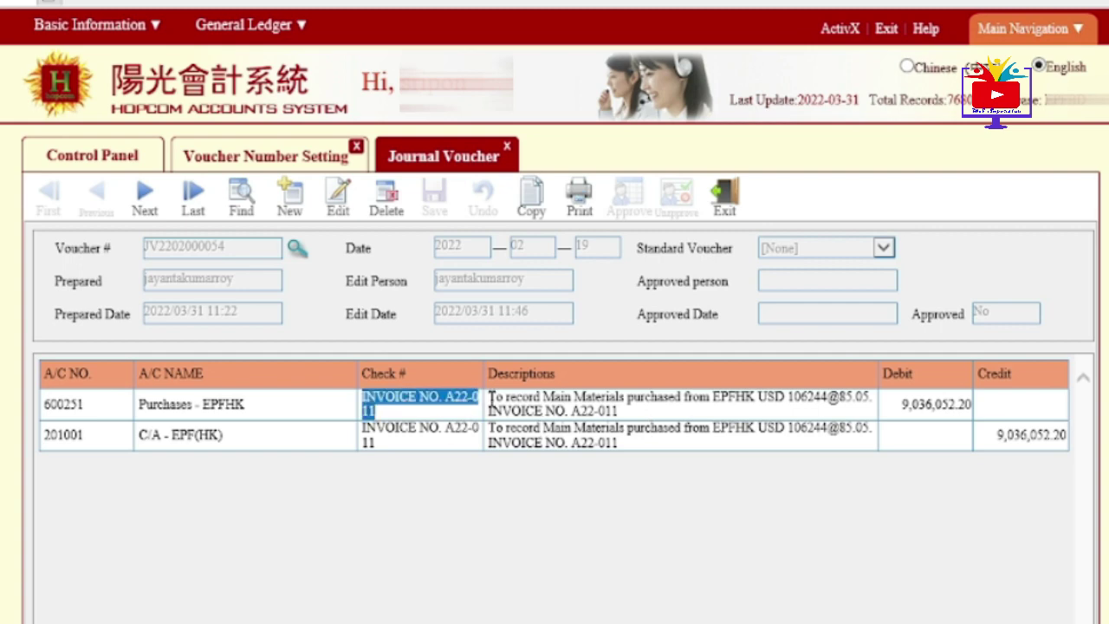
{"action": "left_click", "coordinate": [936, 404]}
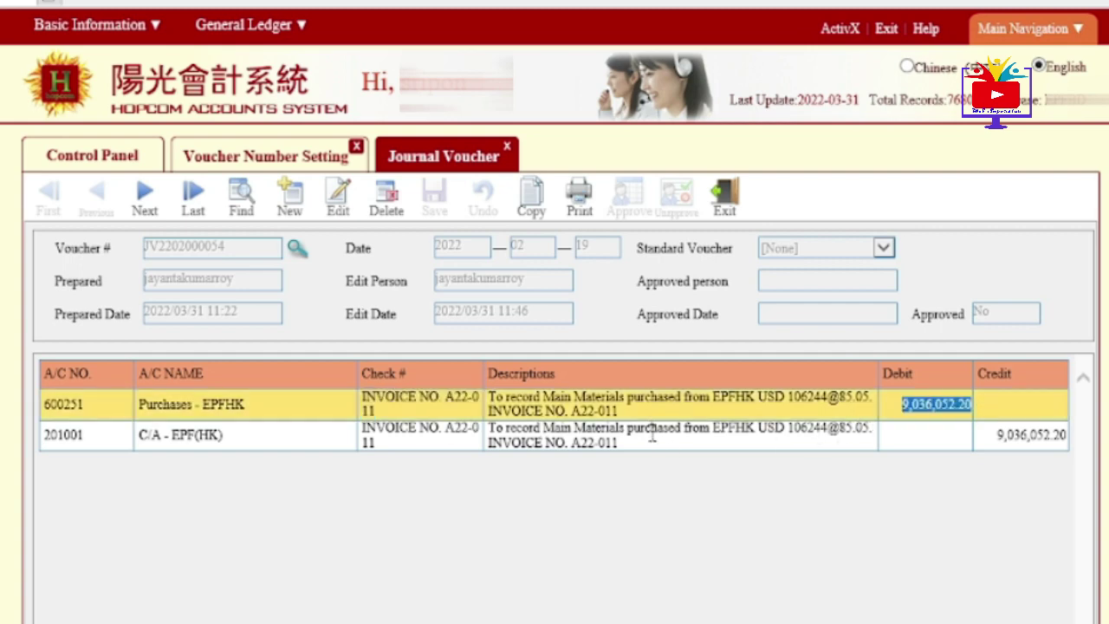
{"action": "left_click_drag", "start_coordinate": [572, 396], "coordinate": [855, 429]}
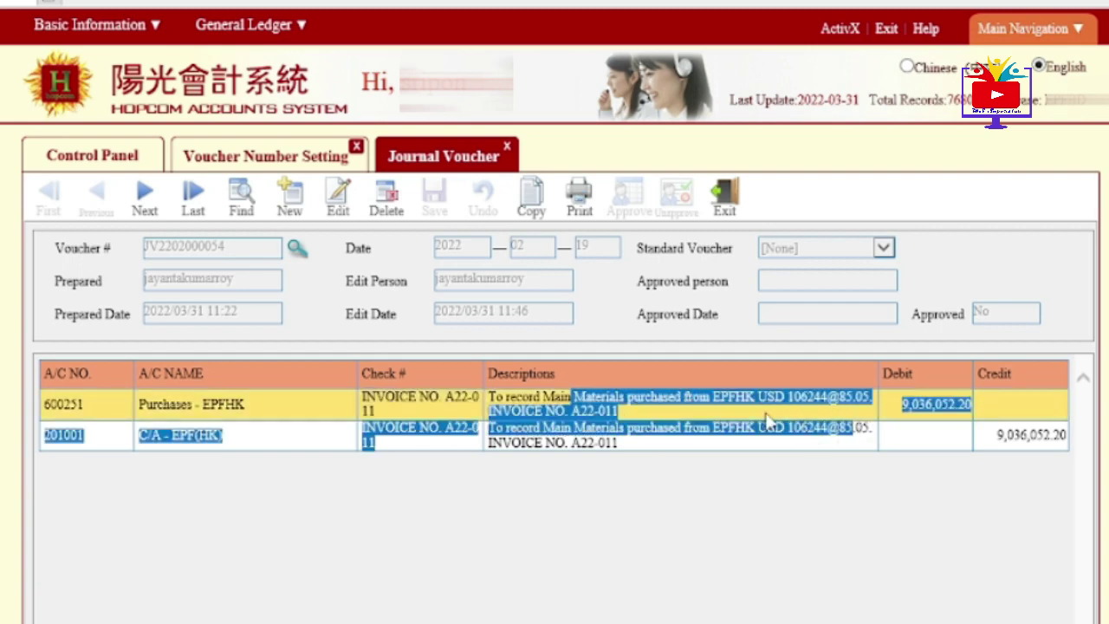
{"action": "left_click", "coordinate": [729, 460]}
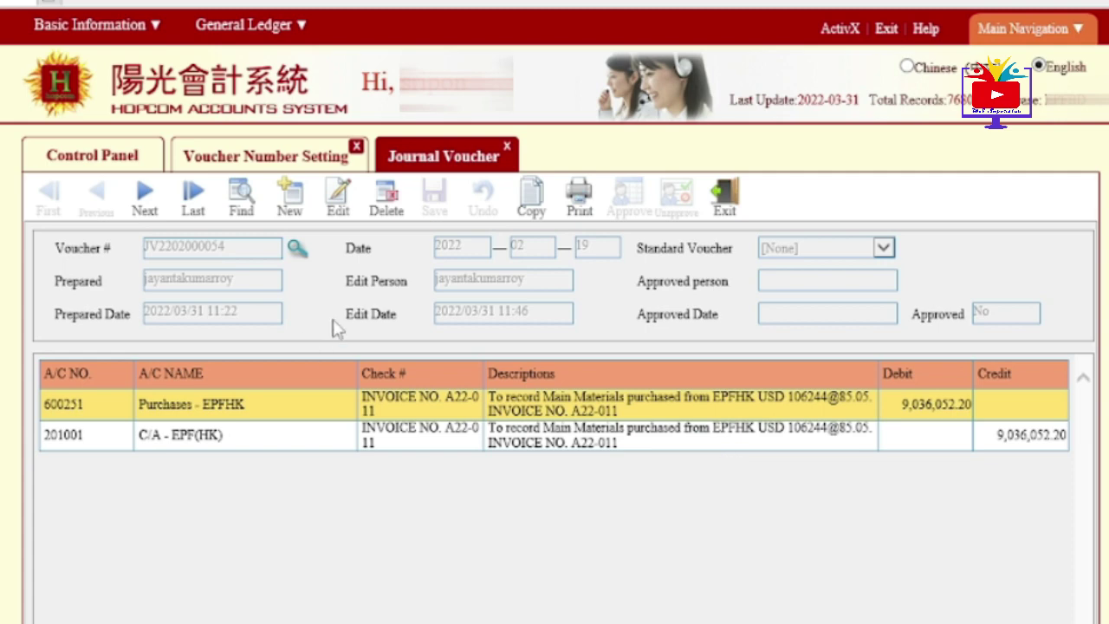
{"action": "left_click", "coordinate": [337, 204]}
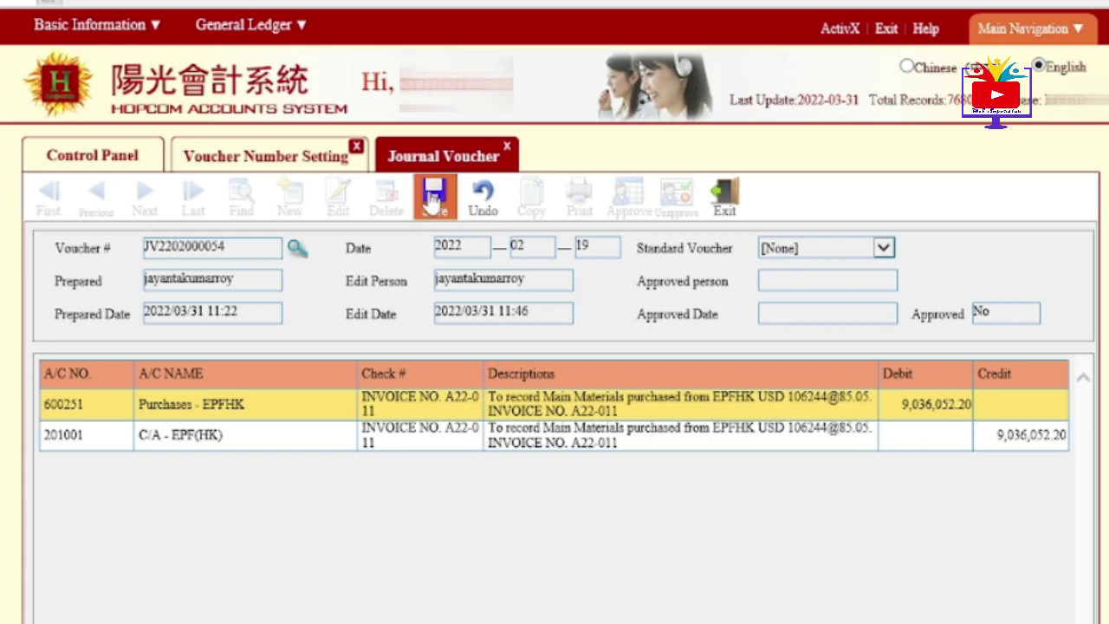
{"action": "left_click", "coordinate": [484, 207]}
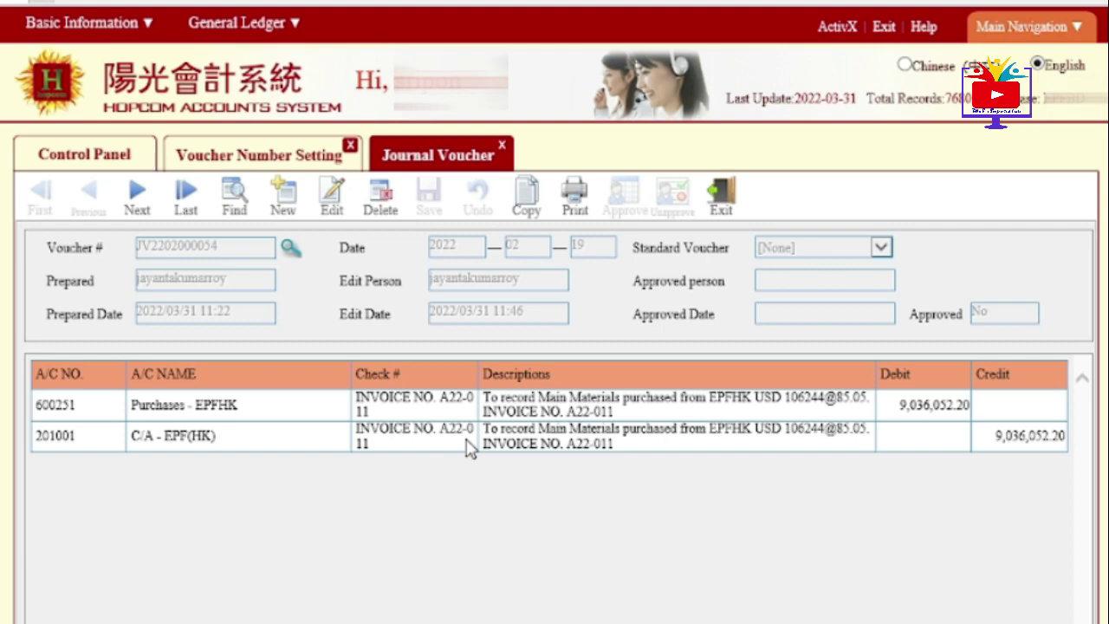
{"action": "left_click", "coordinate": [522, 207]}
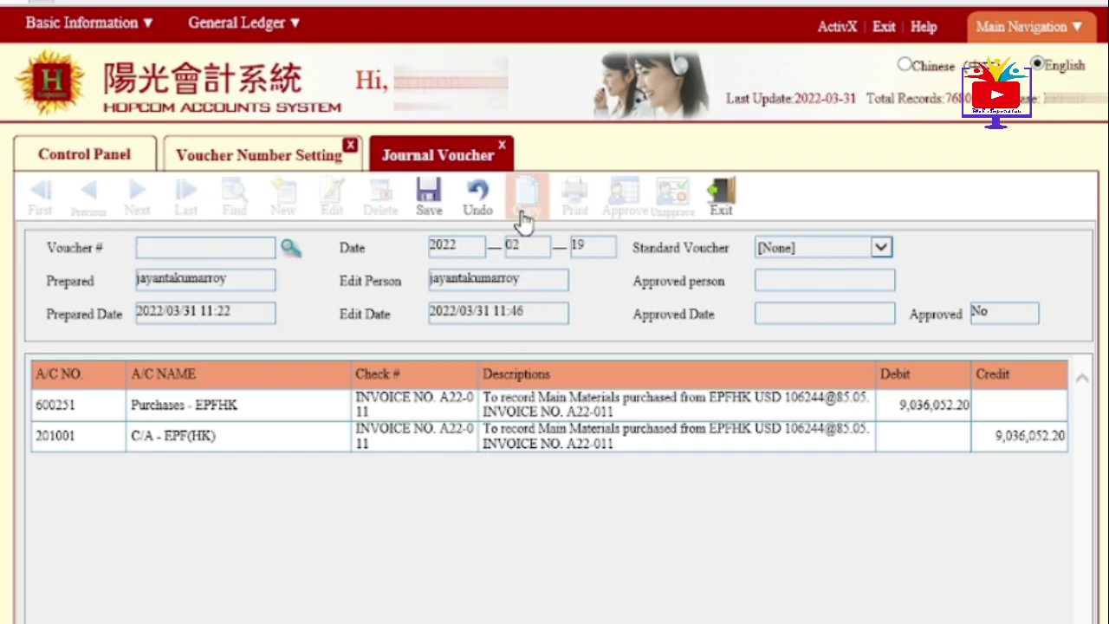
{"action": "left_click", "coordinate": [290, 250]}
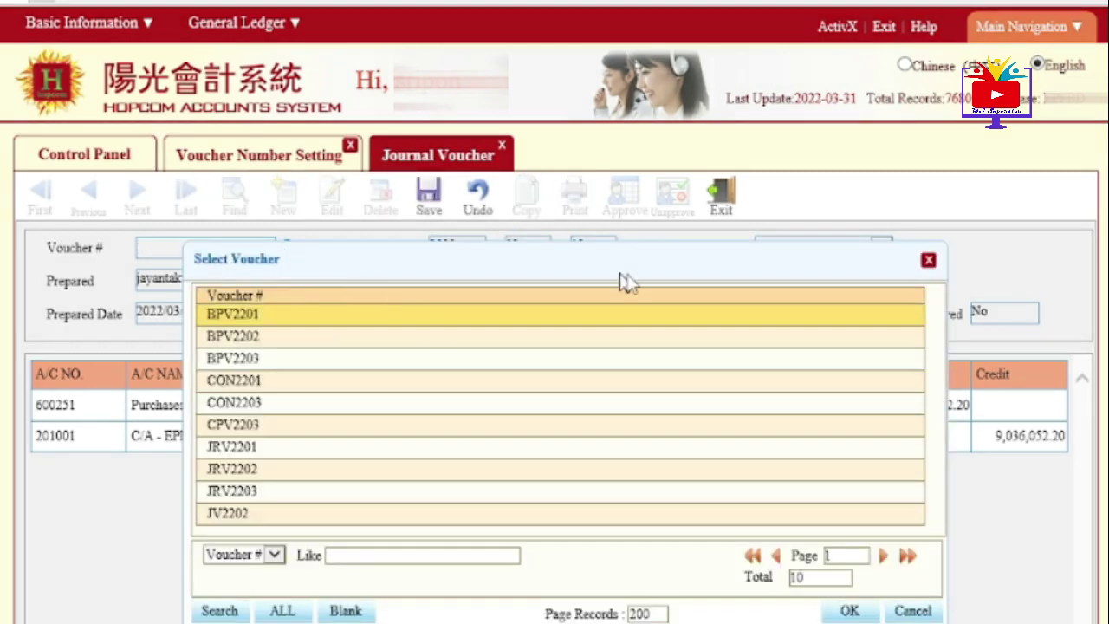
{"action": "left_click", "coordinate": [928, 260]}
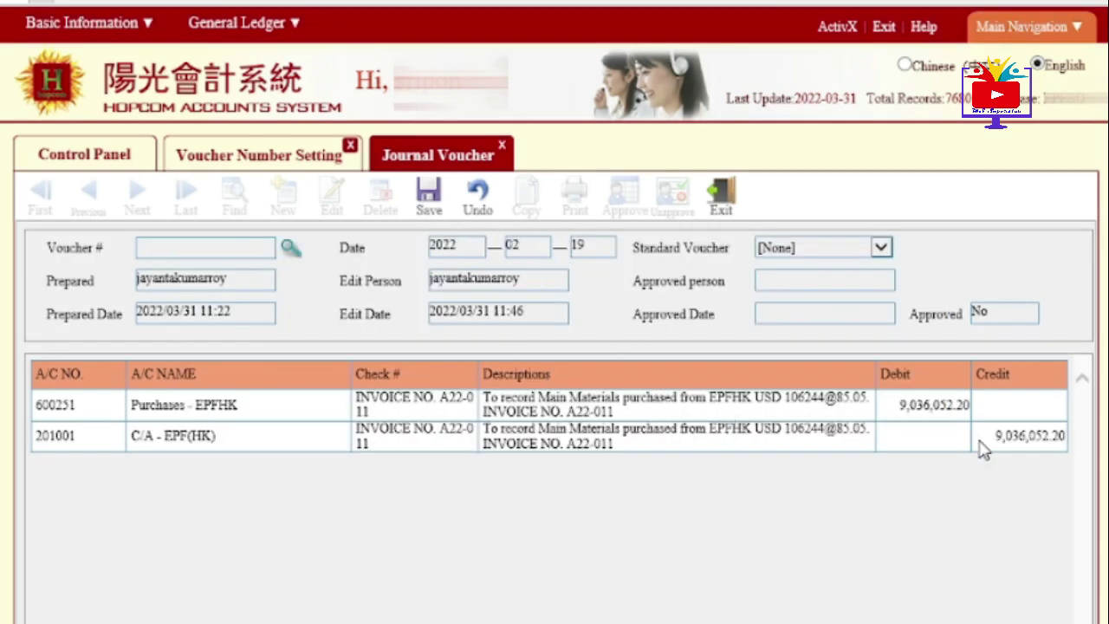
{"action": "left_click", "coordinate": [479, 194]}
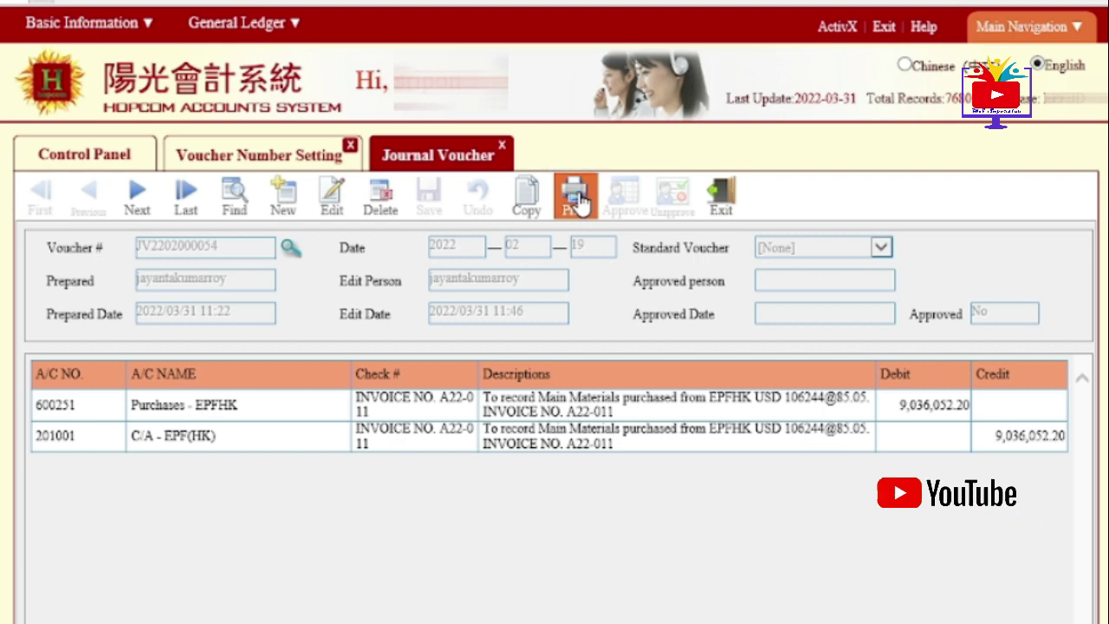
Browse the saved voucher list (CON2201, JRV2201) and close it without loading one.
{"action": "left_click", "coordinate": [577, 199]}
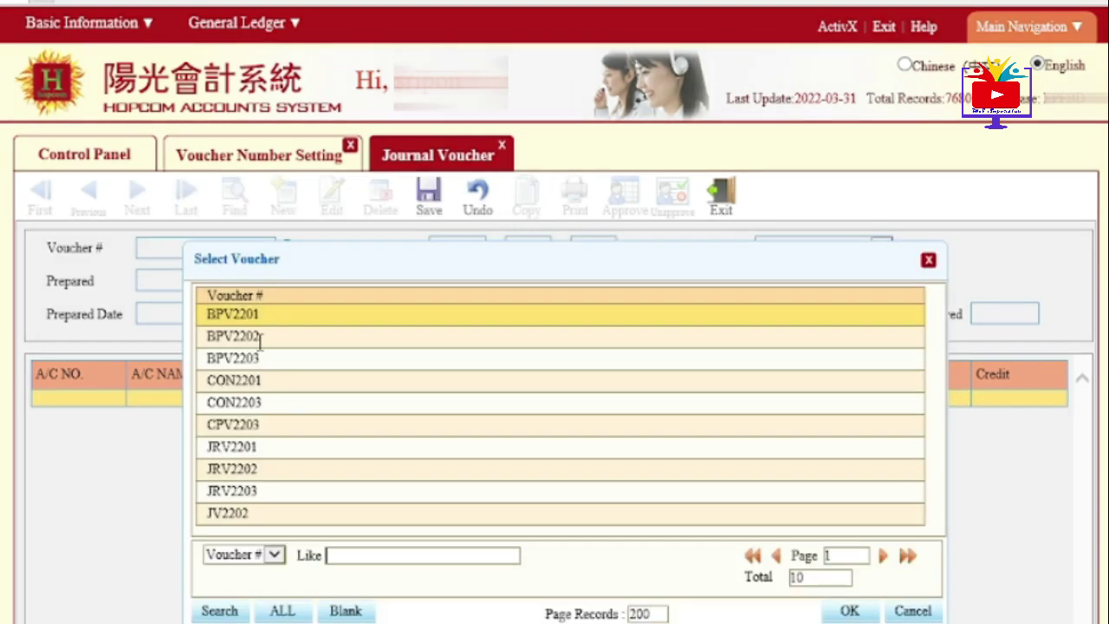
{"action": "left_click", "coordinate": [278, 387]}
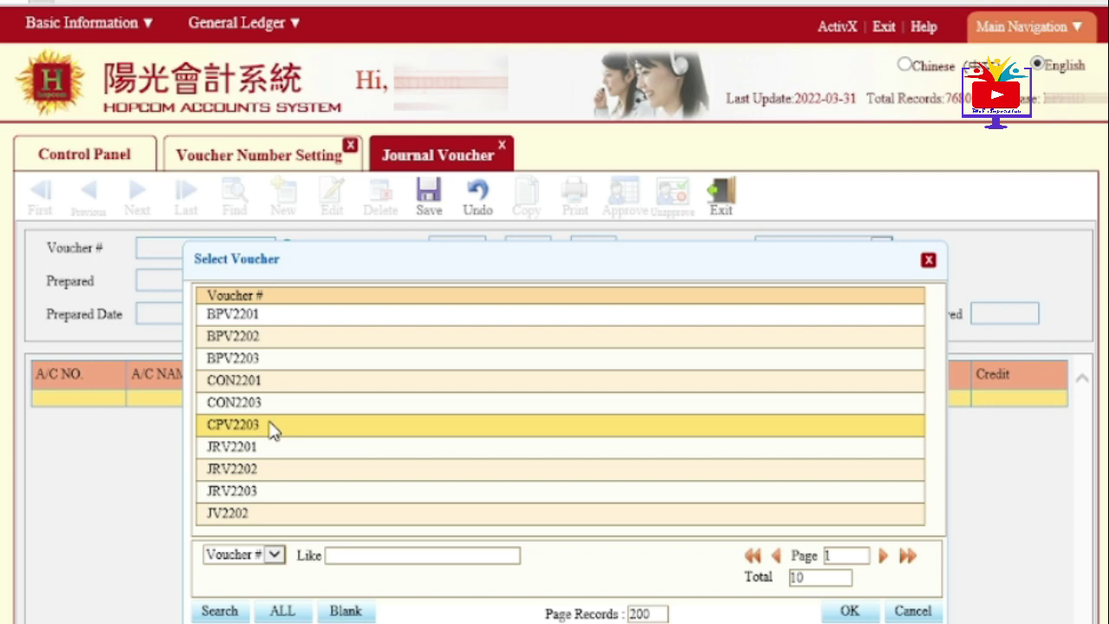
{"action": "left_click", "coordinate": [279, 456]}
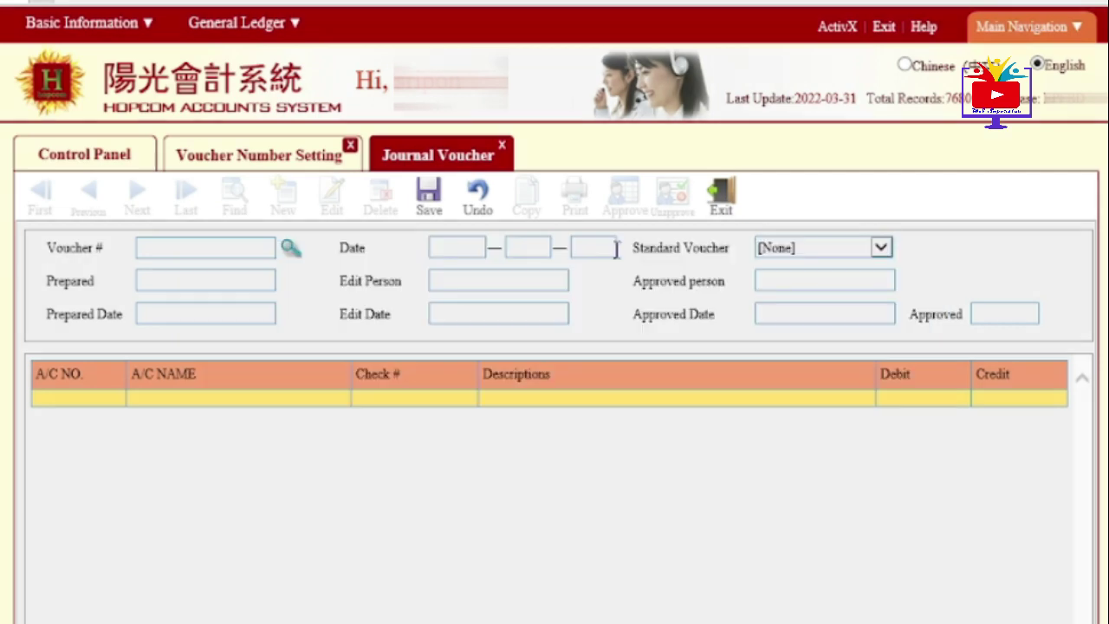
{"action": "left_click", "coordinate": [928, 260]}
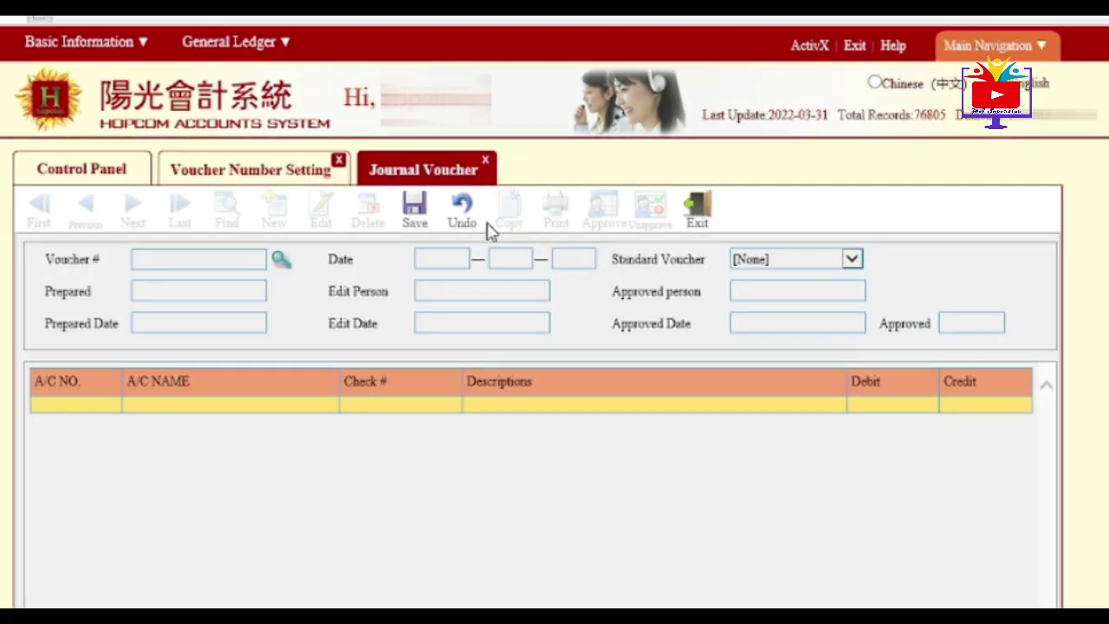
Open the General Ledger Activities Report and set both account fields to 1001.
{"action": "left_click", "coordinate": [240, 45]}
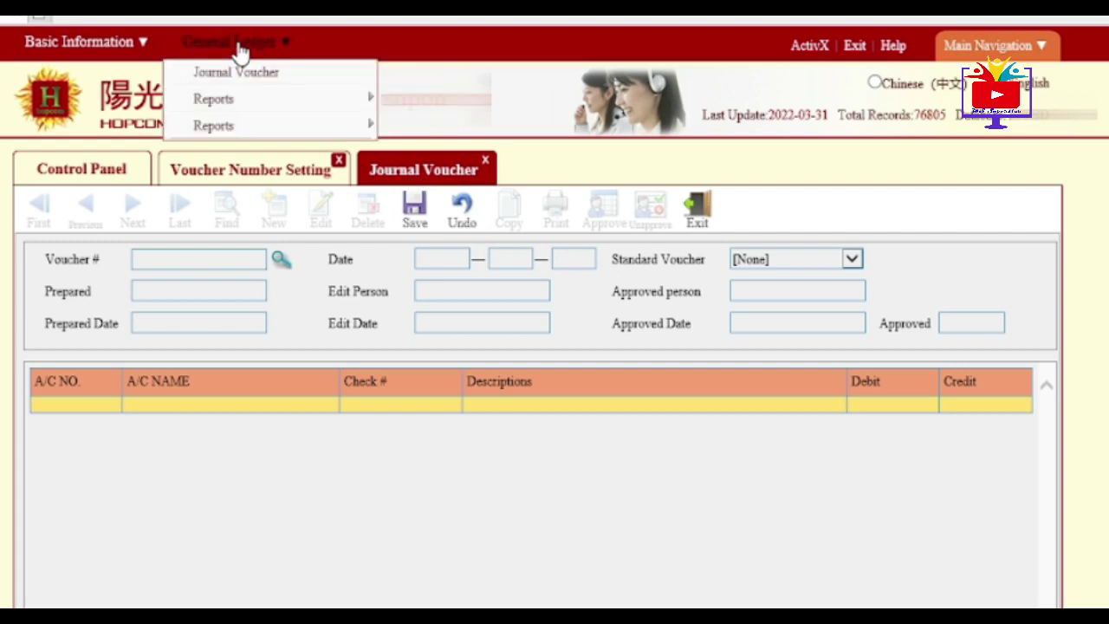
{"action": "mouse_move", "coordinate": [265, 128]}
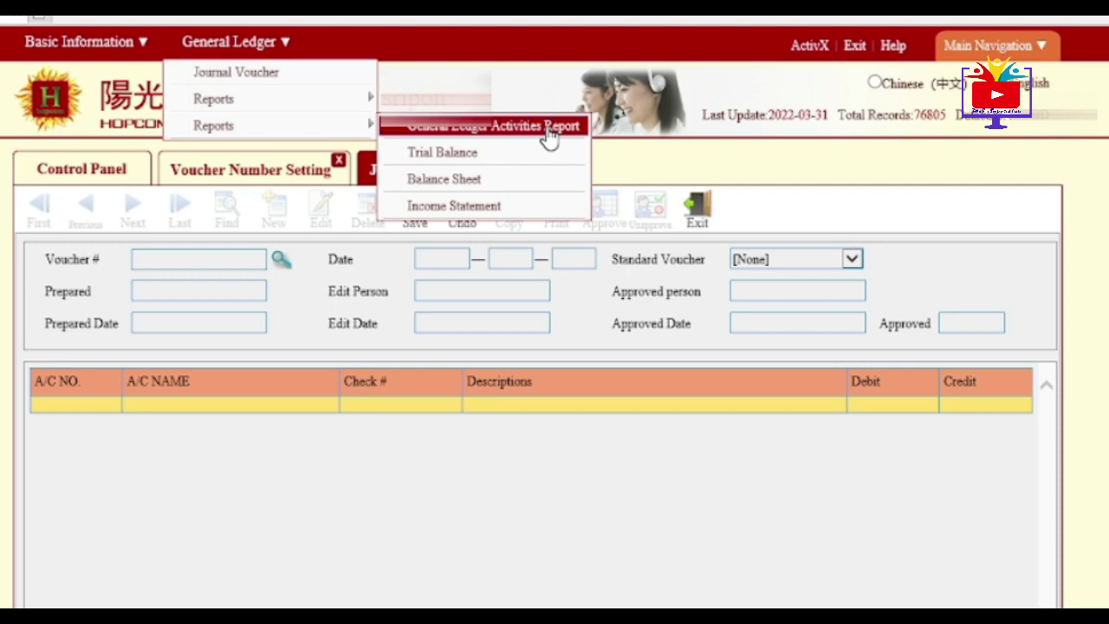
{"action": "left_click", "coordinate": [505, 129]}
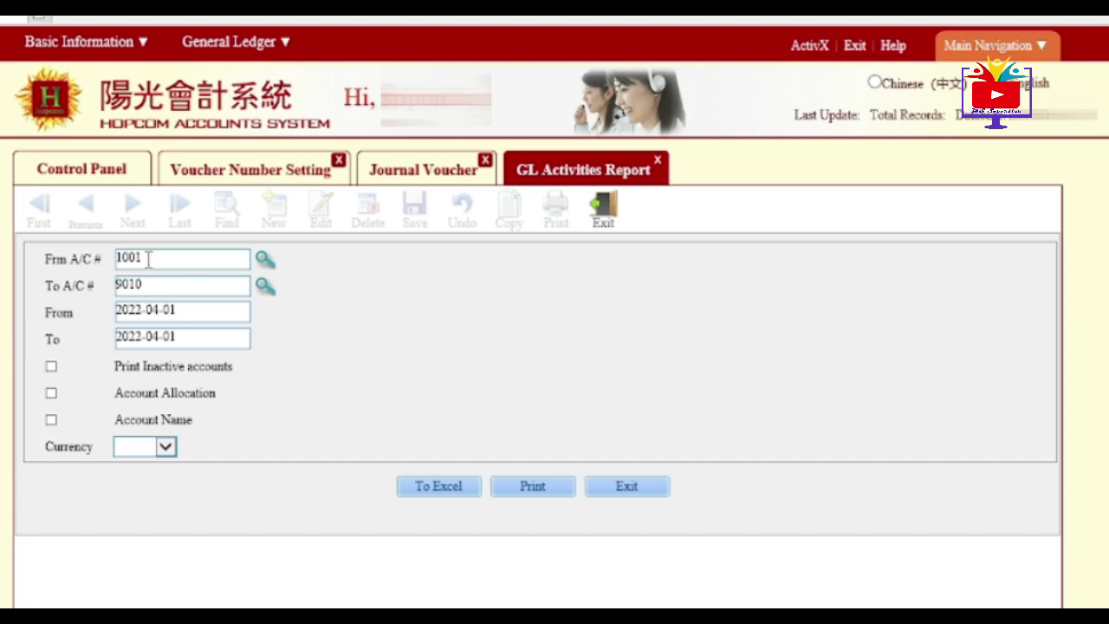
{"action": "left_click_drag", "start_coordinate": [149, 259], "coordinate": [111, 284]}
{"action": "left_click_drag", "start_coordinate": [151, 288], "coordinate": [102, 287]}
{"action": "type", "text": "1001"}
Set the period from 2022-01-01 to 2022-03-31 and generate the report.
{"action": "left_click", "coordinate": [186, 312]}
{"action": "left_click", "coordinate": [143, 339]}
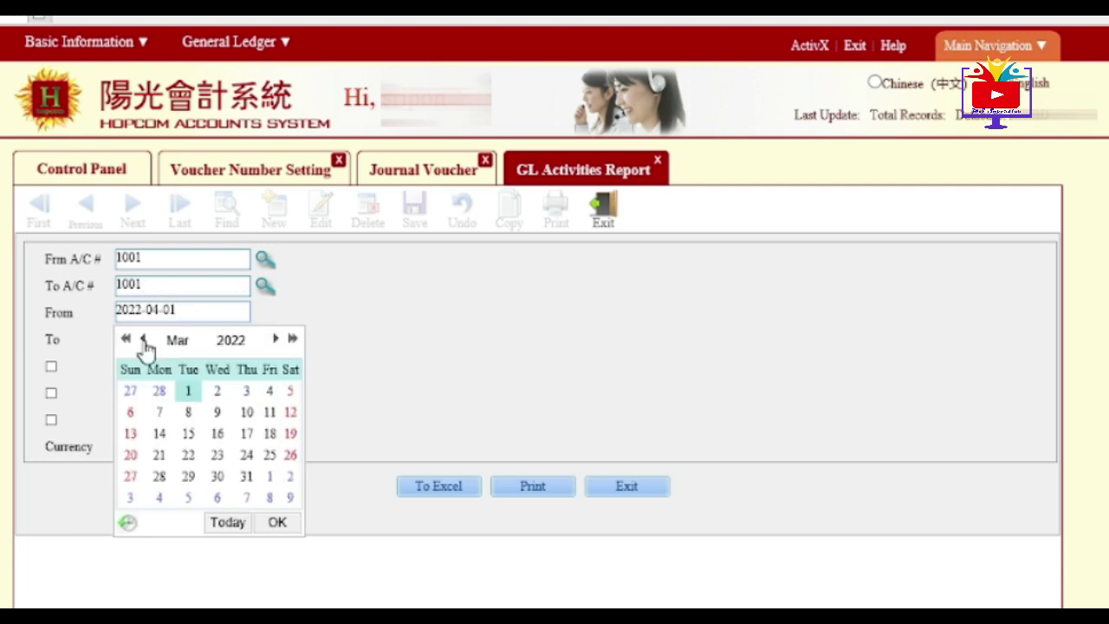
{"action": "left_click", "coordinate": [144, 339]}
{"action": "left_click", "coordinate": [144, 339]}
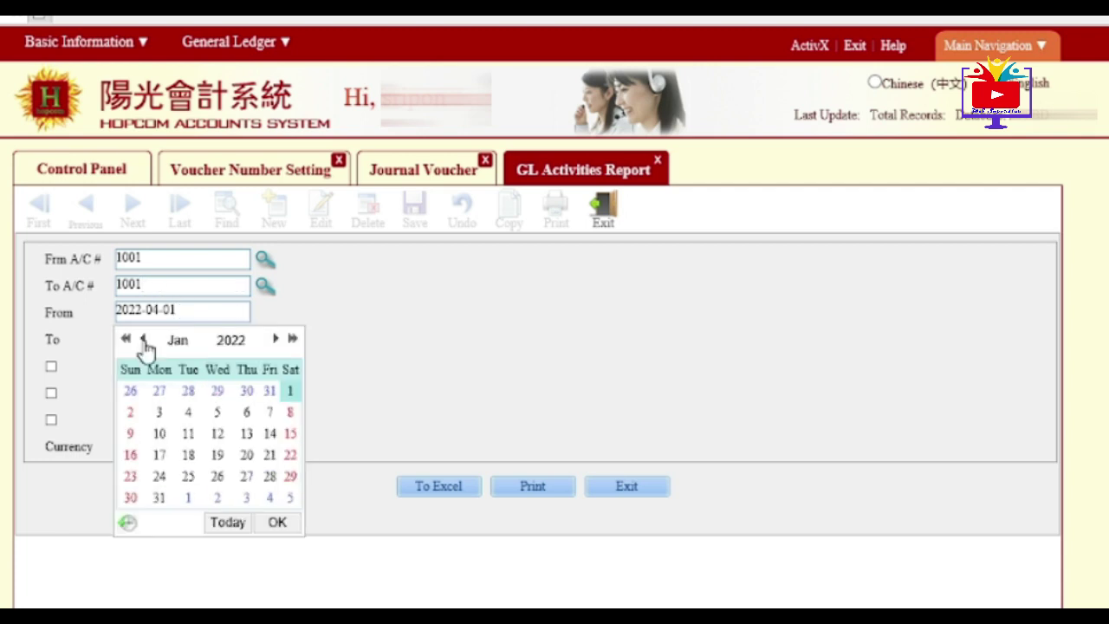
{"action": "left_click", "coordinate": [290, 390]}
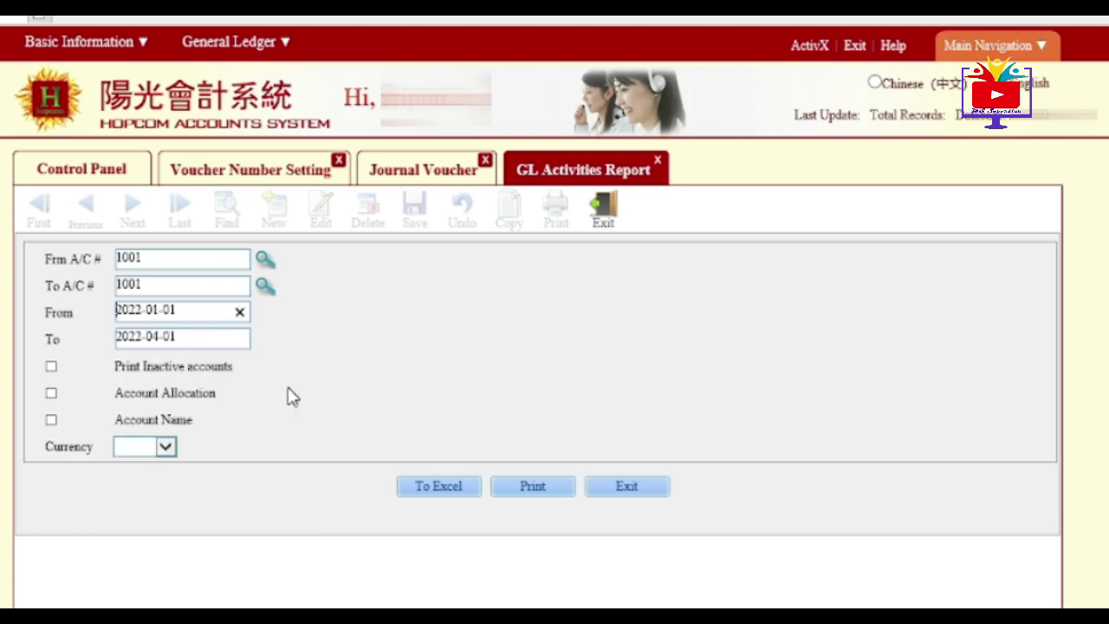
{"action": "left_click", "coordinate": [174, 336]}
{"action": "left_click", "coordinate": [144, 367]}
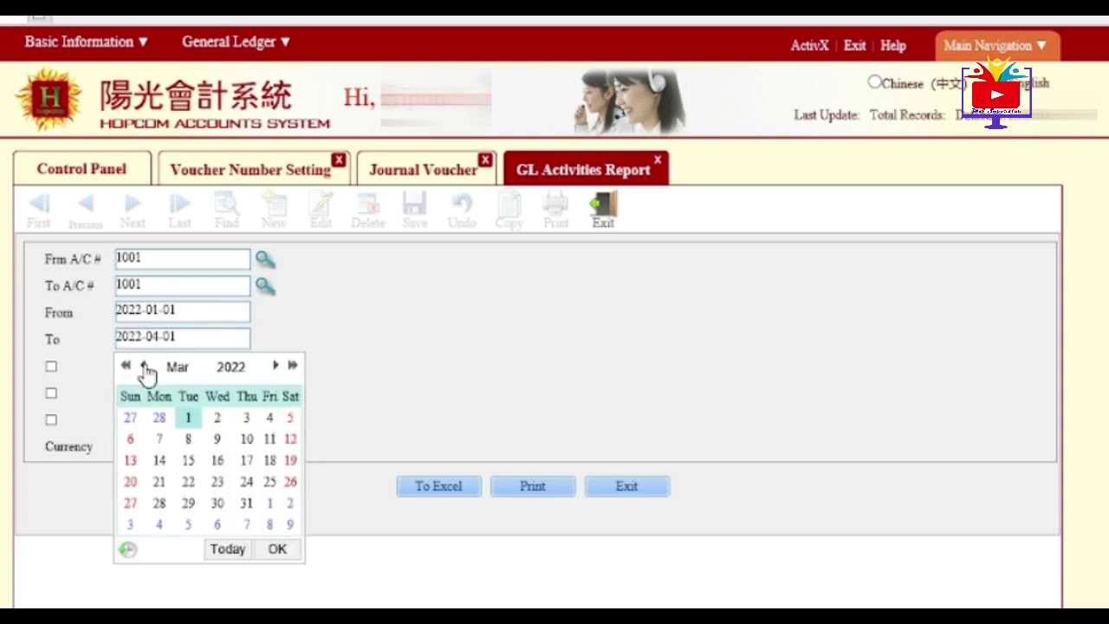
{"action": "left_click", "coordinate": [244, 506]}
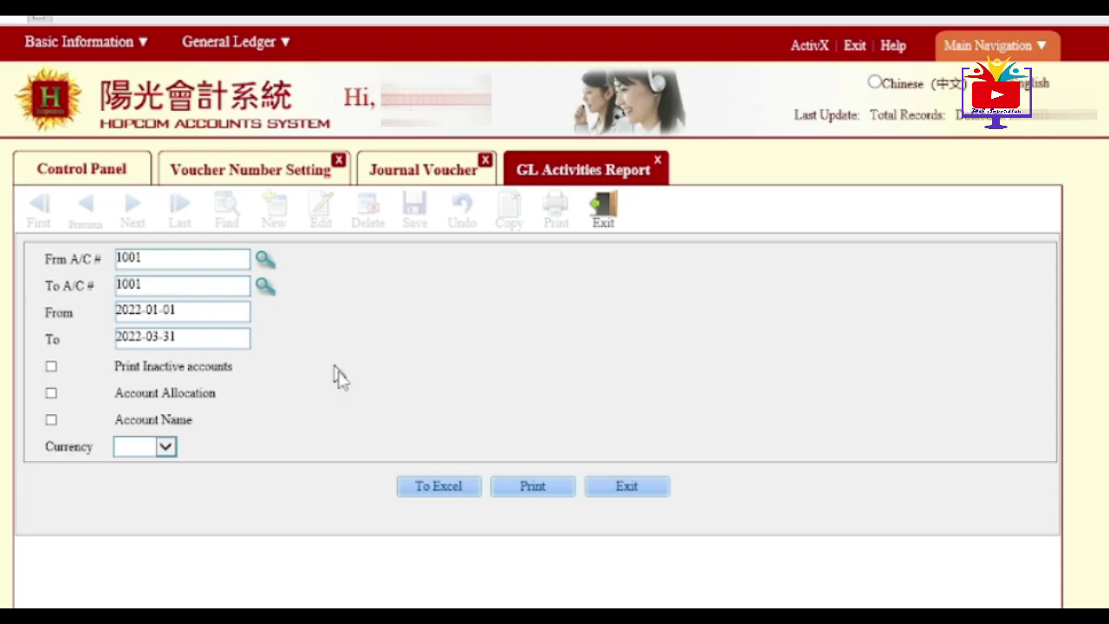
{"action": "left_click", "coordinate": [437, 489]}
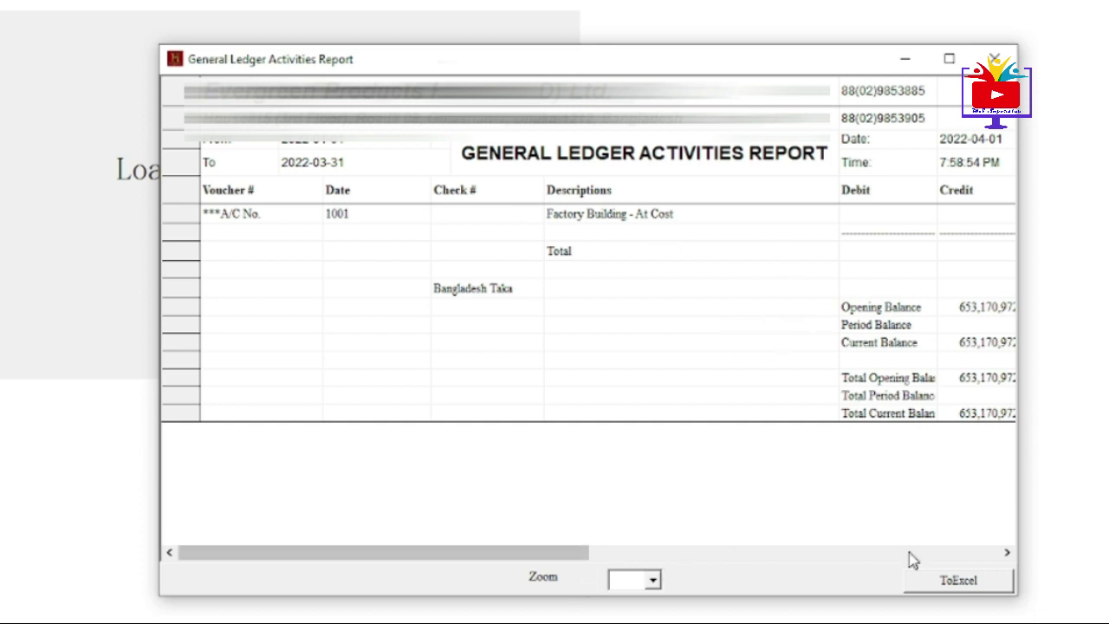
Cancel the Excel export of the previewed report and close the GL Activities Report.
{"action": "left_click", "coordinate": [963, 586]}
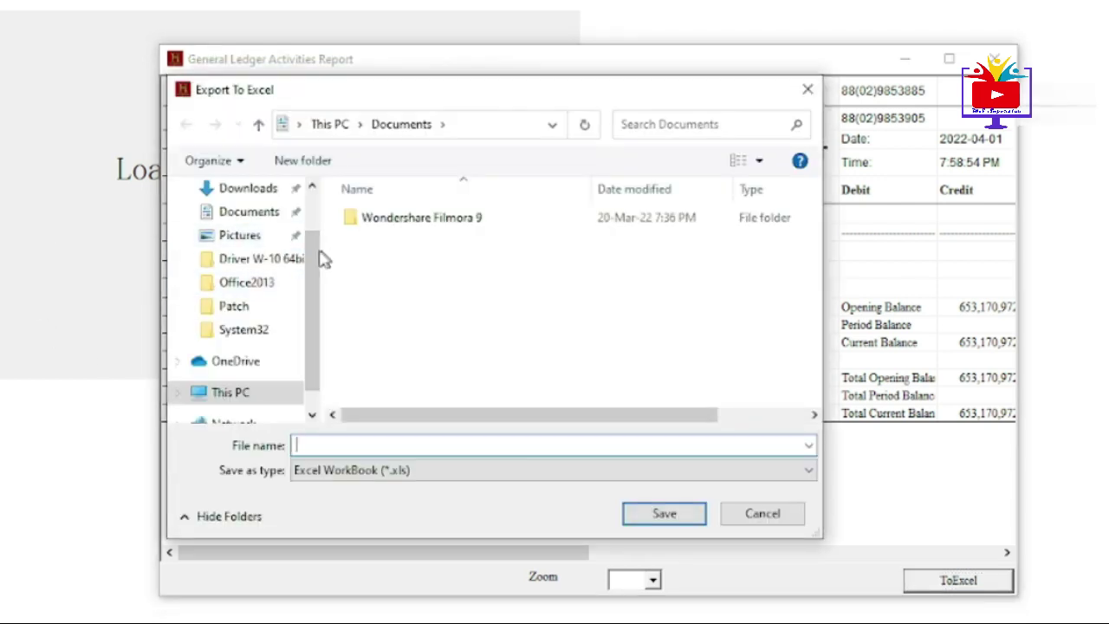
{"action": "left_click", "coordinate": [764, 515]}
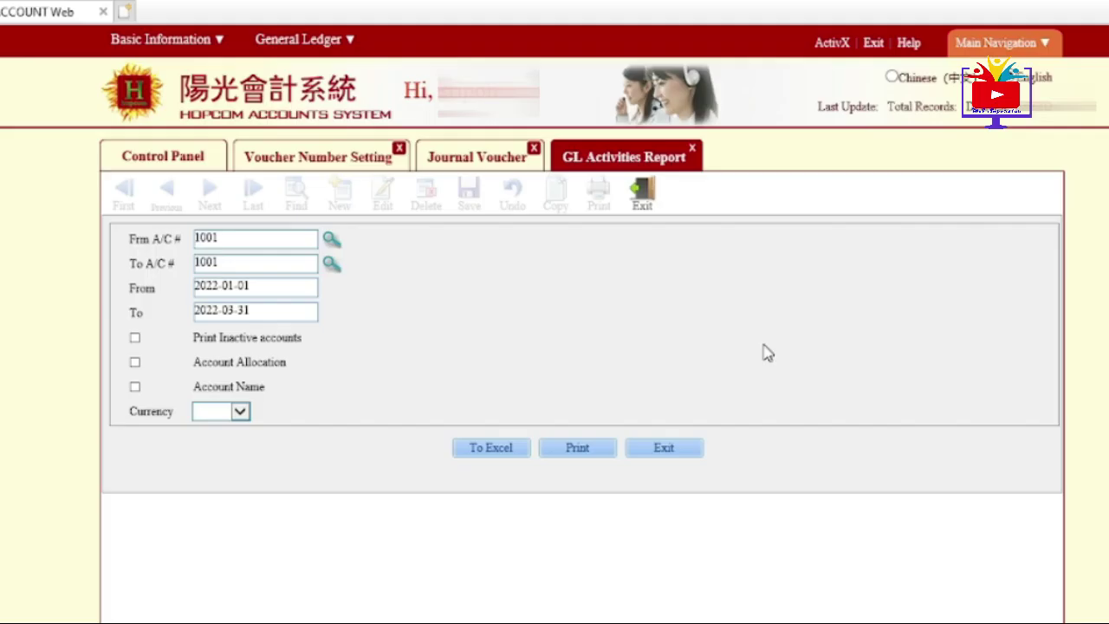
{"action": "left_click", "coordinate": [691, 148]}
Open the Trial Balance report and set its period from 2022-01-01 to 2022-01-31.
{"action": "left_click", "coordinate": [303, 39]}
{"action": "mouse_move", "coordinate": [284, 116]}
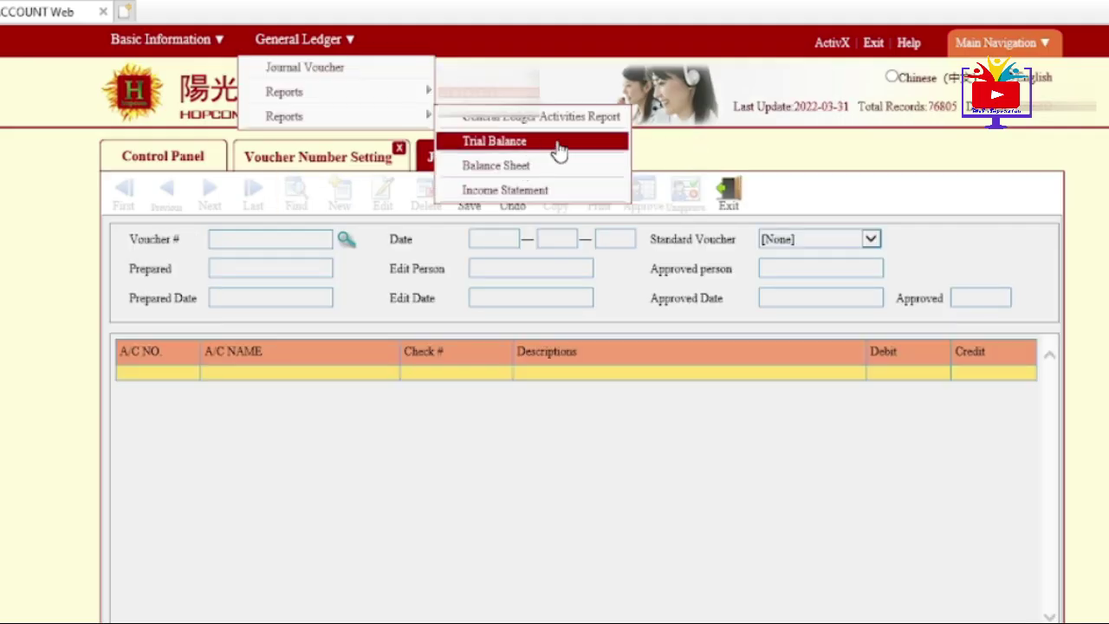
{"action": "left_click", "coordinate": [559, 150]}
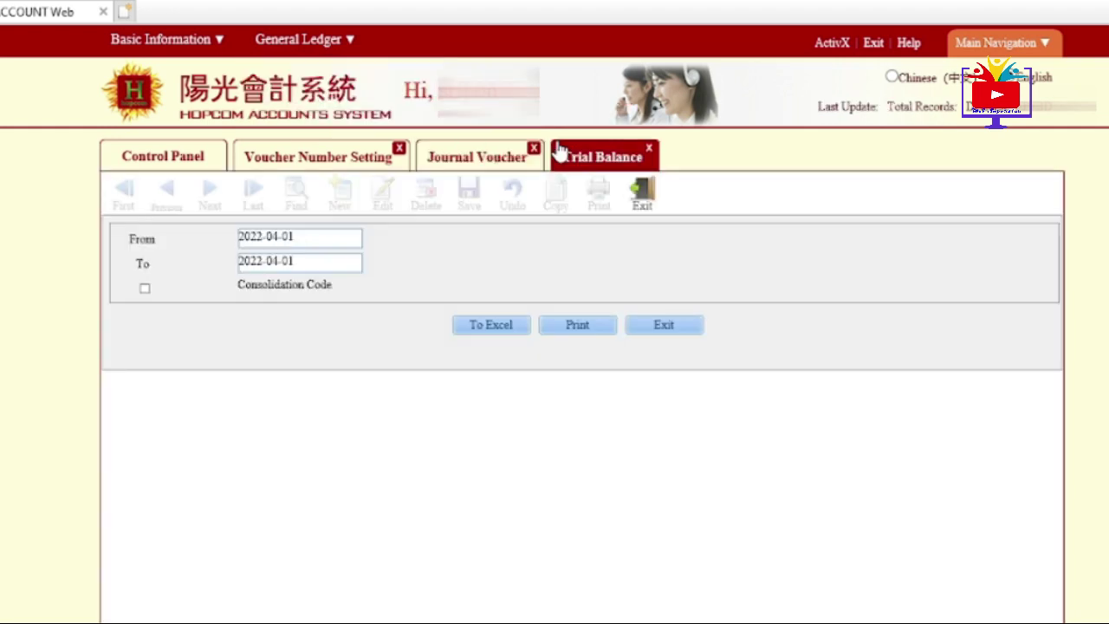
{"action": "left_click", "coordinate": [323, 244]}
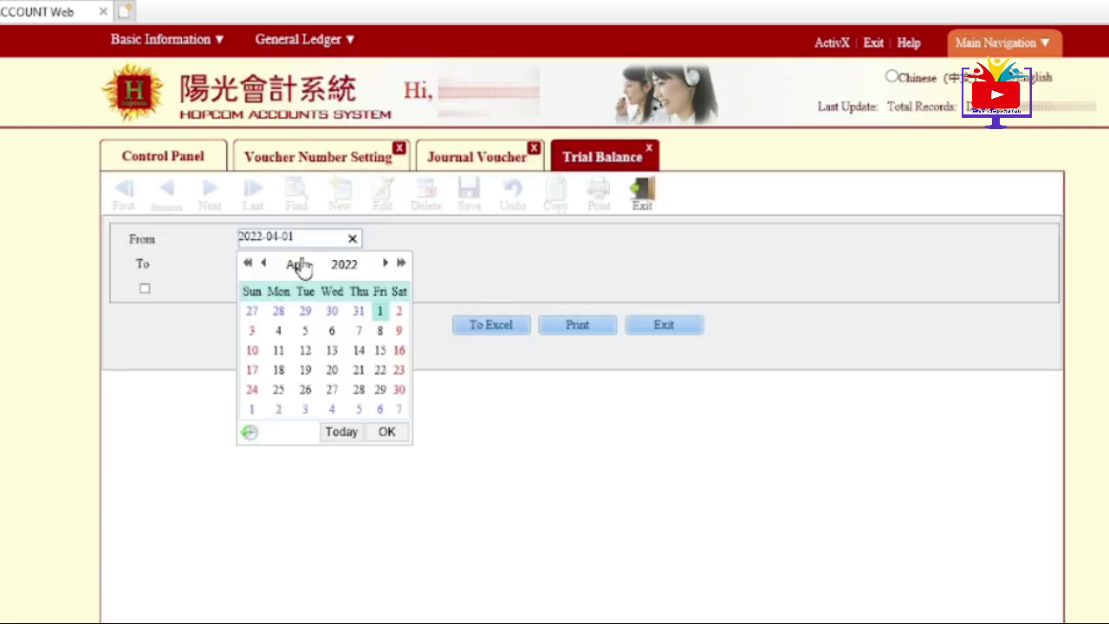
{"action": "left_click", "coordinate": [303, 260]}
{"action": "left_click", "coordinate": [397, 312]}
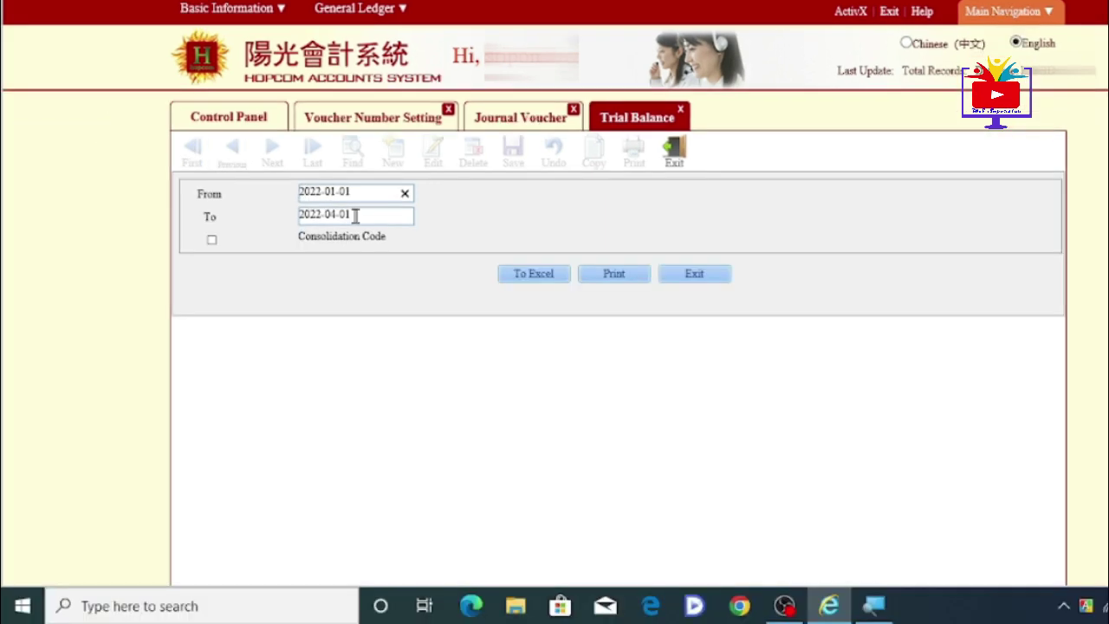
{"action": "left_click", "coordinate": [298, 263]}
{"action": "left_click", "coordinate": [265, 290]}
{"action": "left_click", "coordinate": [323, 242]}
{"action": "left_click", "coordinate": [323, 241]}
{"action": "left_click", "coordinate": [336, 374]}
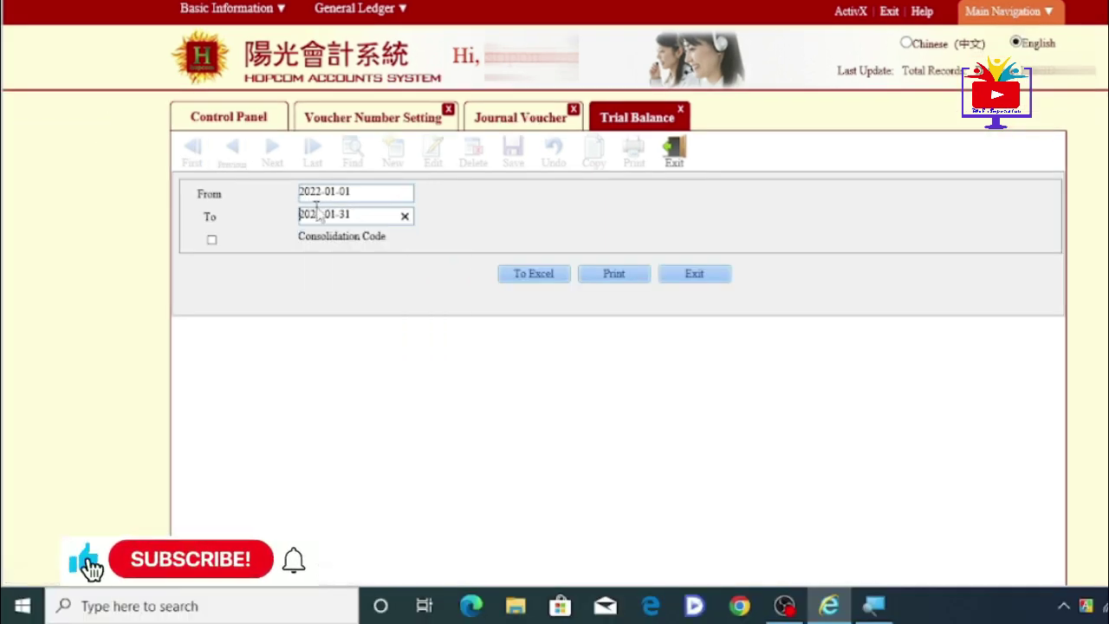
Generate the Trial Balance, export it to Excel and switch to the workbook.
{"action": "left_click", "coordinate": [544, 275]}
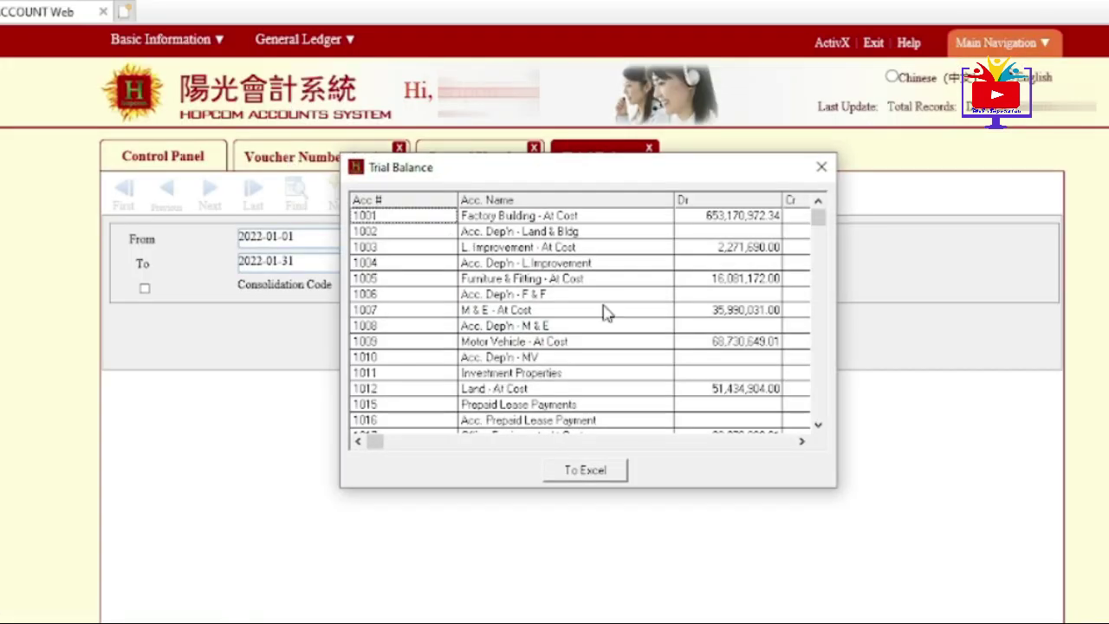
{"action": "left_click", "coordinate": [604, 473]}
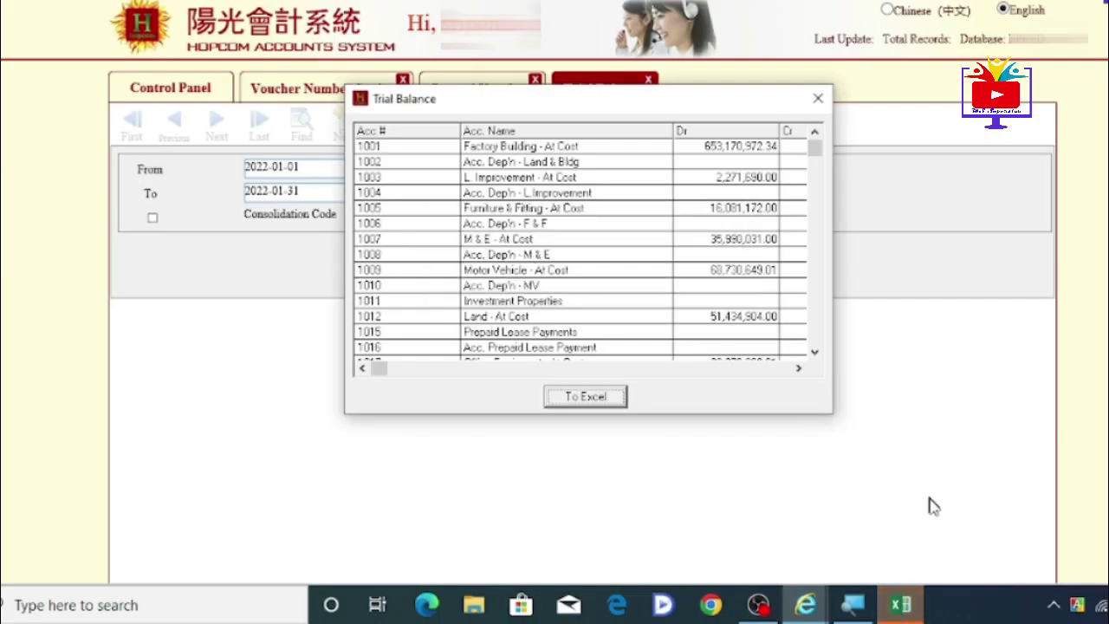
{"action": "left_click", "coordinate": [901, 606]}
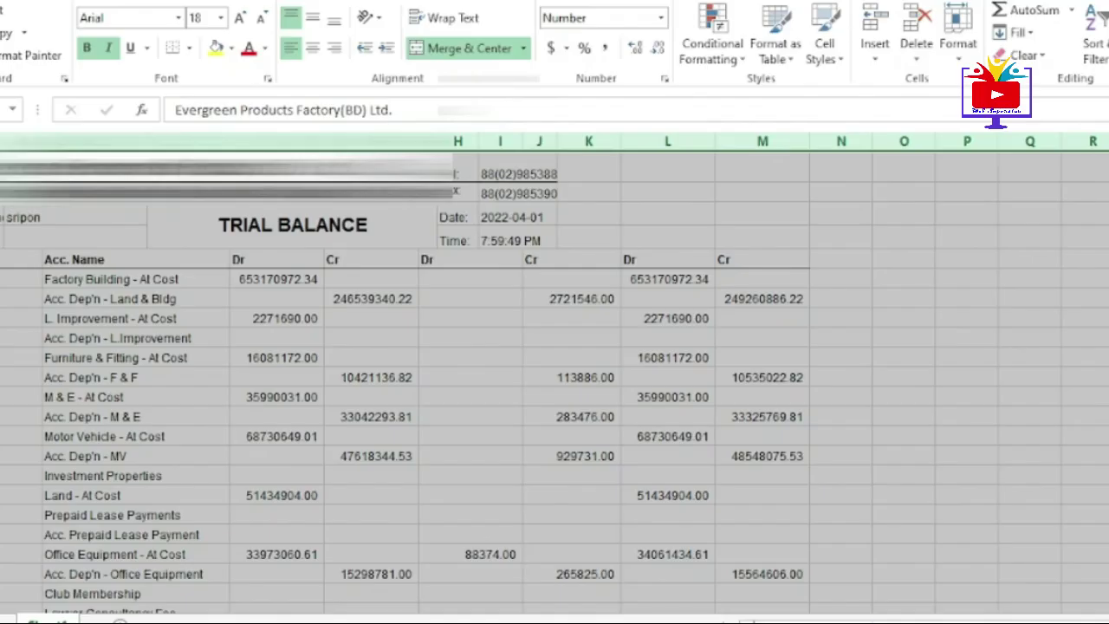
Review the exported figures, including the 48548075.53 closing credit and the M & E rows.
{"action": "left_click", "coordinate": [752, 452]}
{"action": "scroll", "coordinate": [100, 364], "scroll_direction": "down", "scroll_amount": 8}
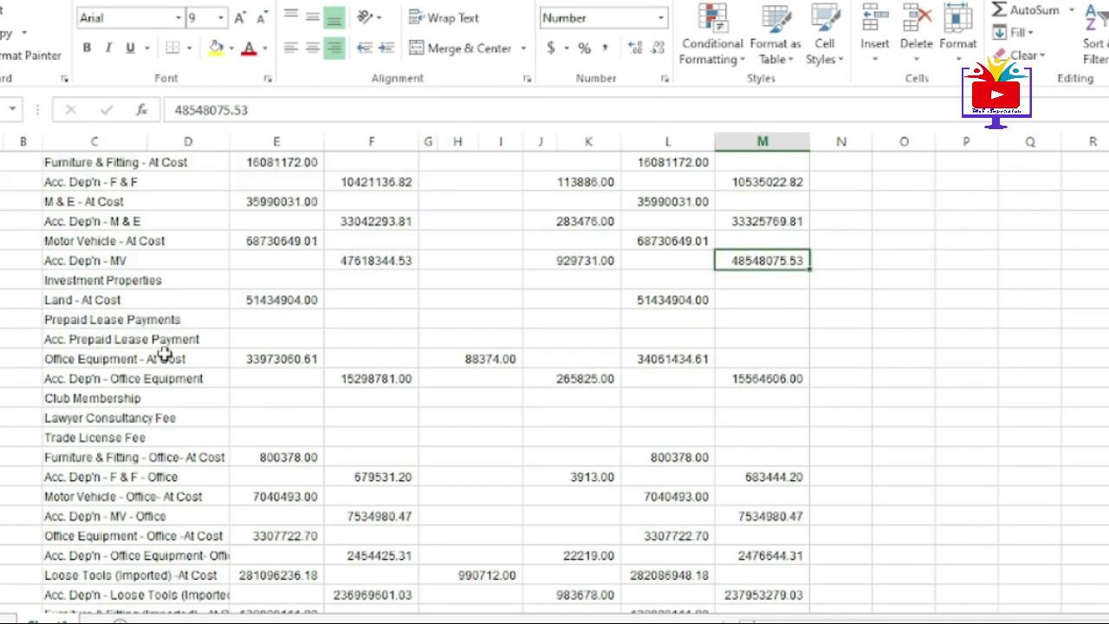
{"action": "scroll", "coordinate": [16, 355], "scroll_direction": "down", "scroll_amount": 2}
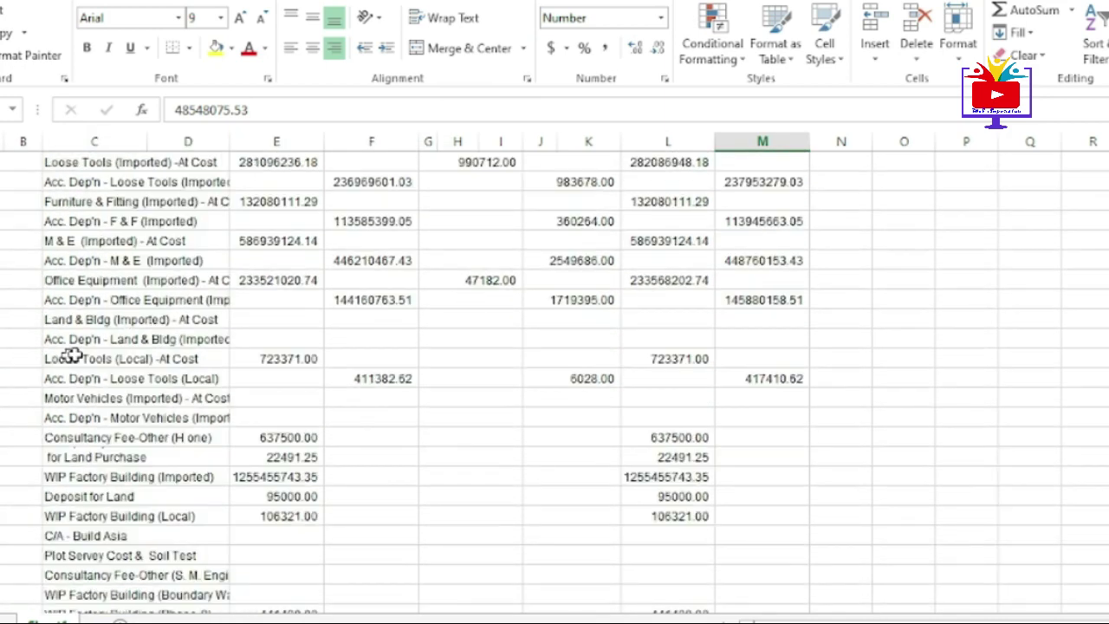
{"action": "left_click", "coordinate": [143, 258]}
{"action": "left_click", "coordinate": [314, 298]}
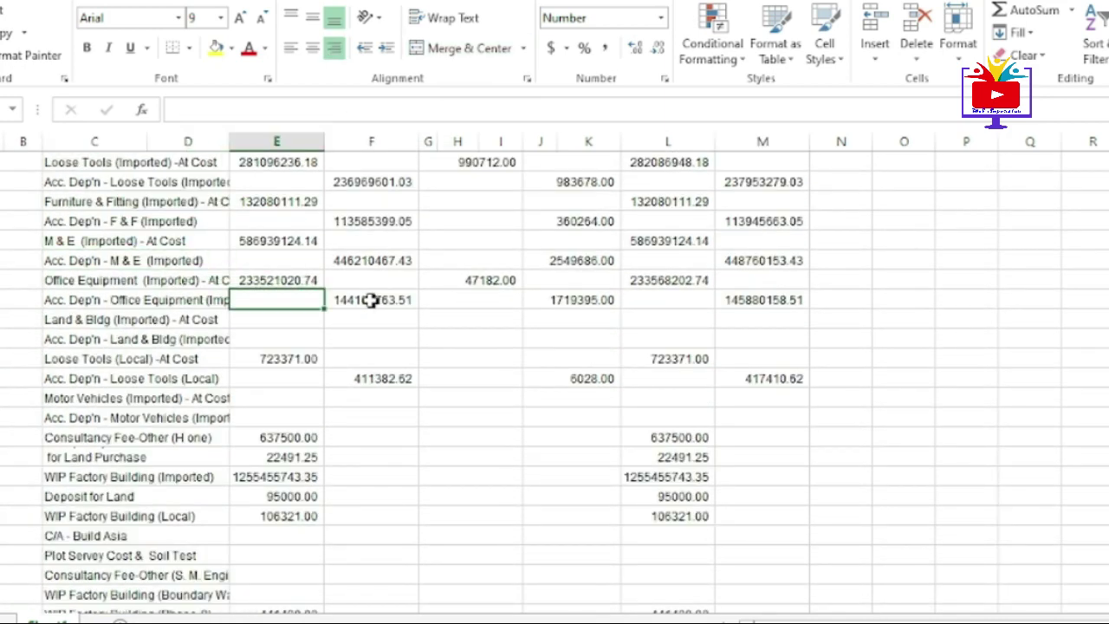
{"action": "left_click", "coordinate": [269, 241]}
{"action": "left_click", "coordinate": [366, 241]}
{"action": "left_click", "coordinate": [479, 256]}
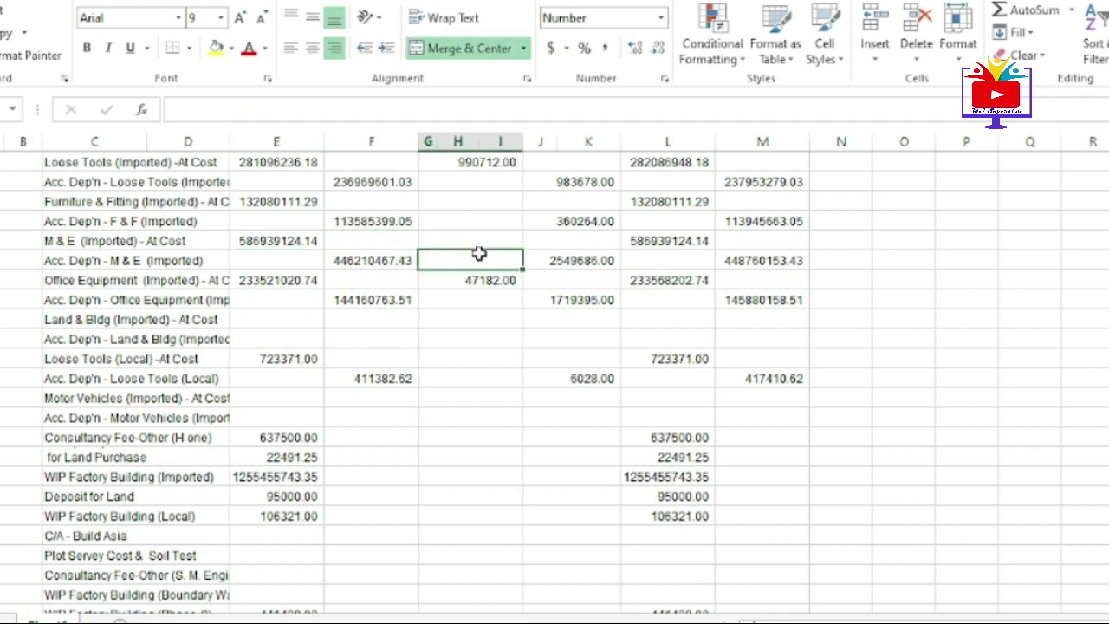
{"action": "left_click", "coordinate": [565, 243]}
{"action": "left_click", "coordinate": [693, 244]}
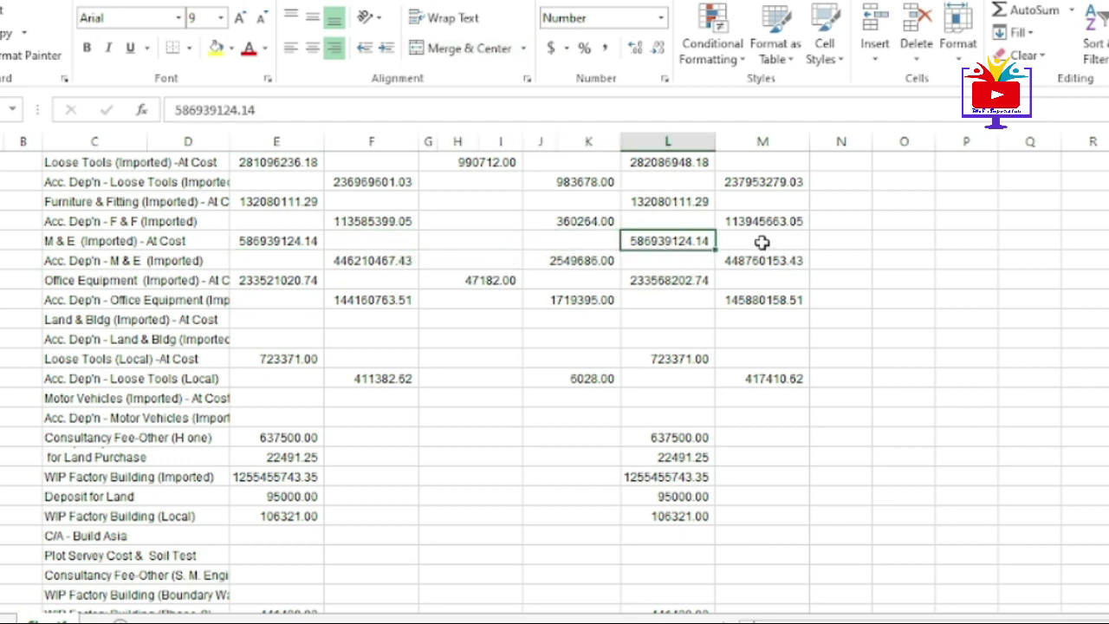
{"action": "left_click", "coordinate": [757, 243]}
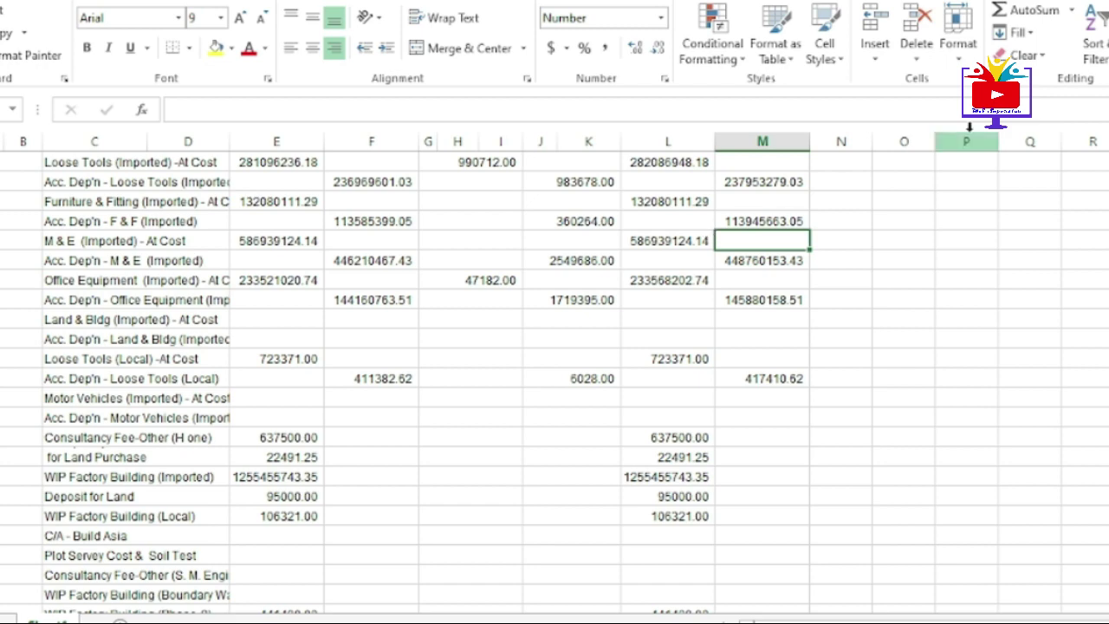
Close the exported workbook without saving it.
{"action": "scroll", "coordinate": [817, 272], "scroll_direction": "up", "scroll_amount": 6}
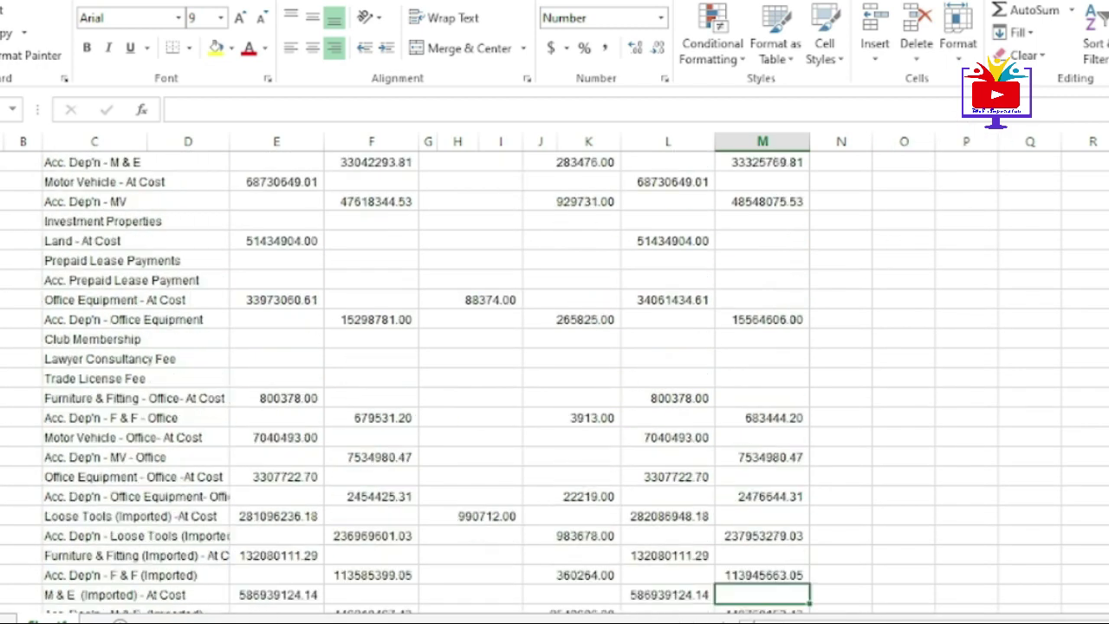
{"action": "key", "text": "alt+F4"}
{"action": "left_click", "coordinate": [601, 338]}
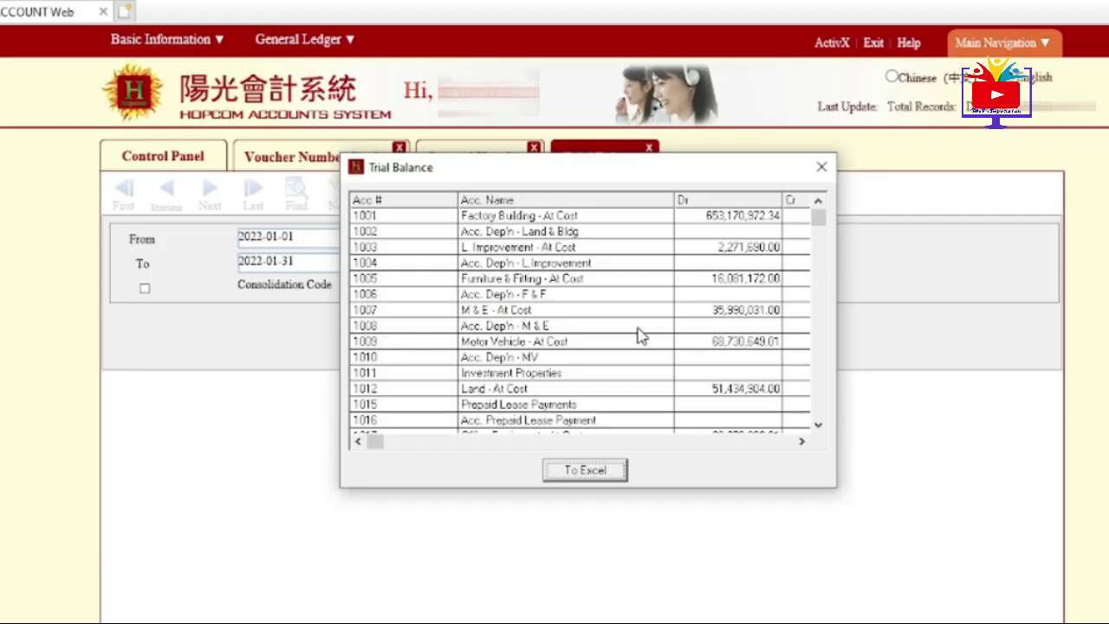
Close the Trial Balance preview and open the Balance Sheet dated 01-Feb-22.
{"action": "left_click", "coordinate": [821, 166]}
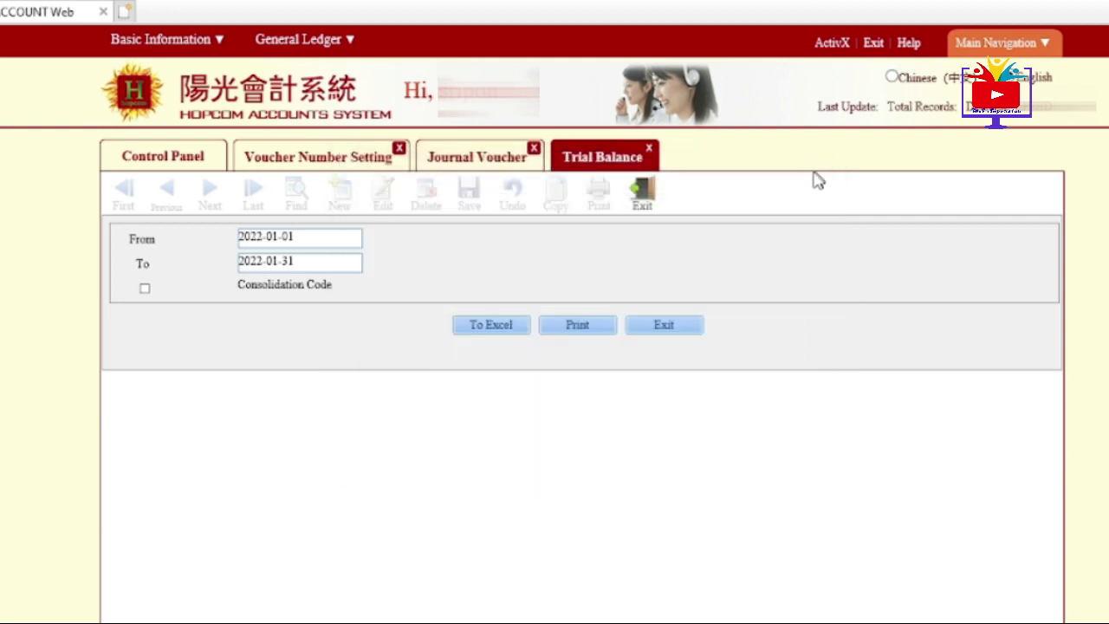
{"action": "left_click", "coordinate": [296, 40]}
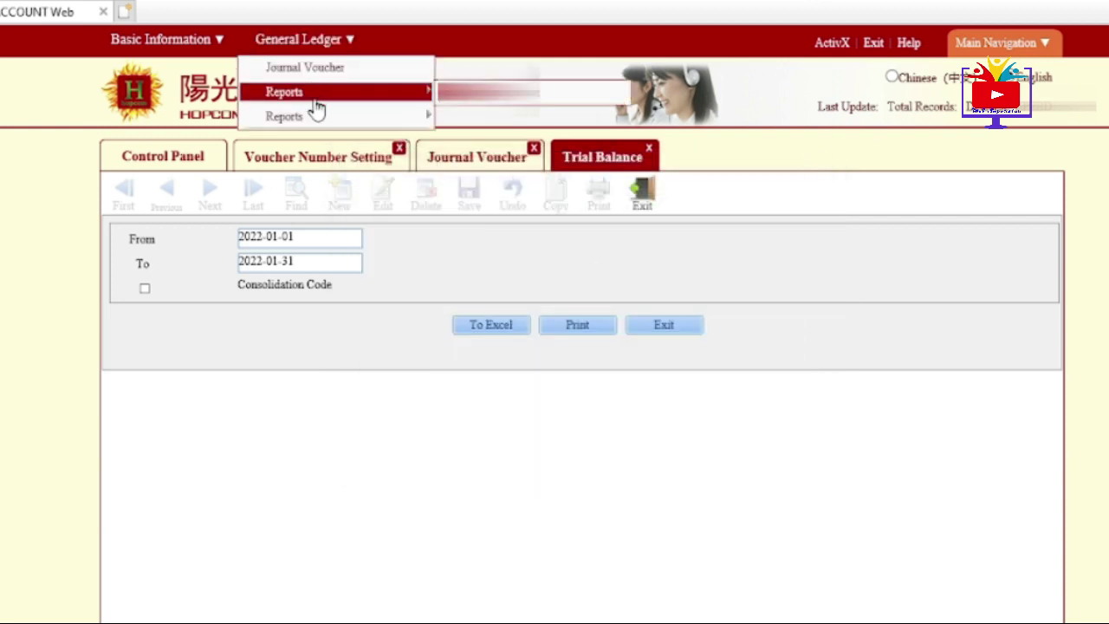
{"action": "mouse_move", "coordinate": [335, 119]}
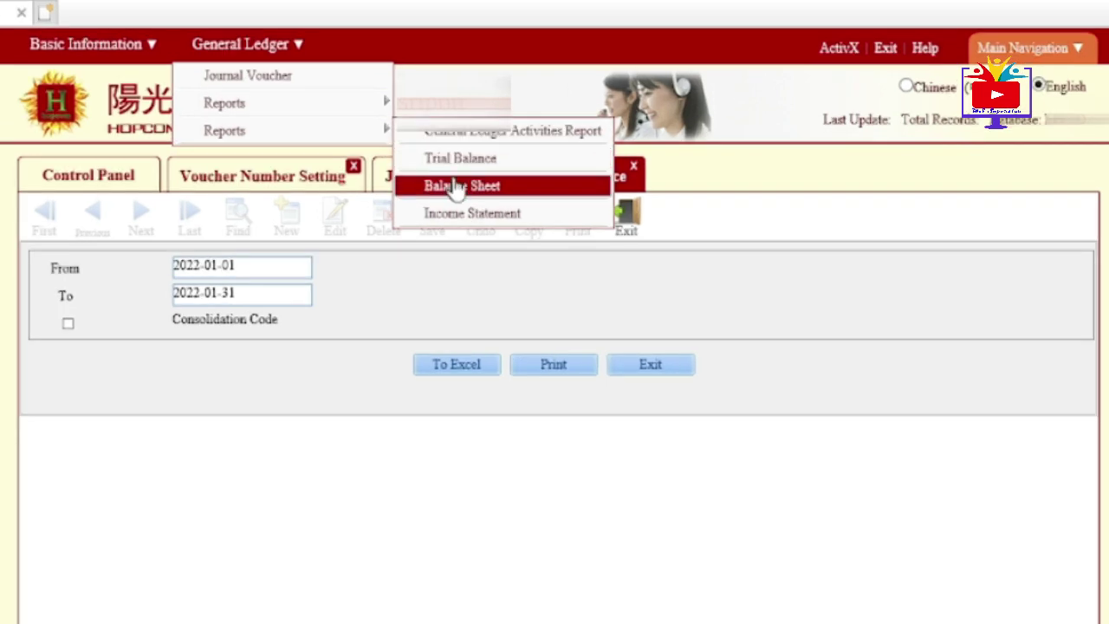
{"action": "left_click", "coordinate": [465, 187]}
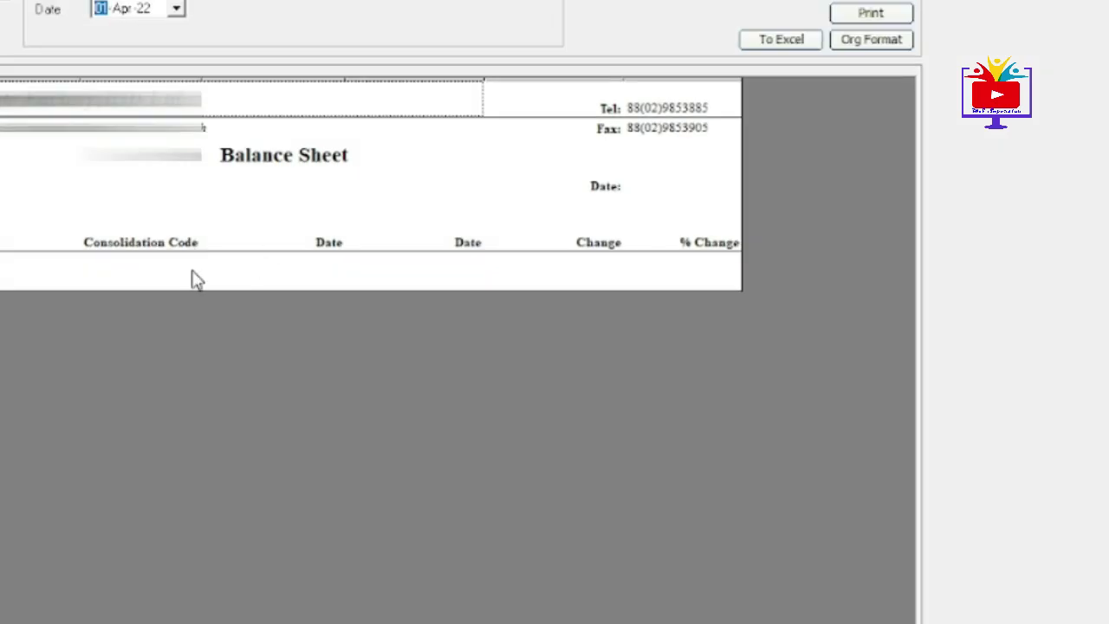
{"action": "left_click", "coordinate": [176, 9]}
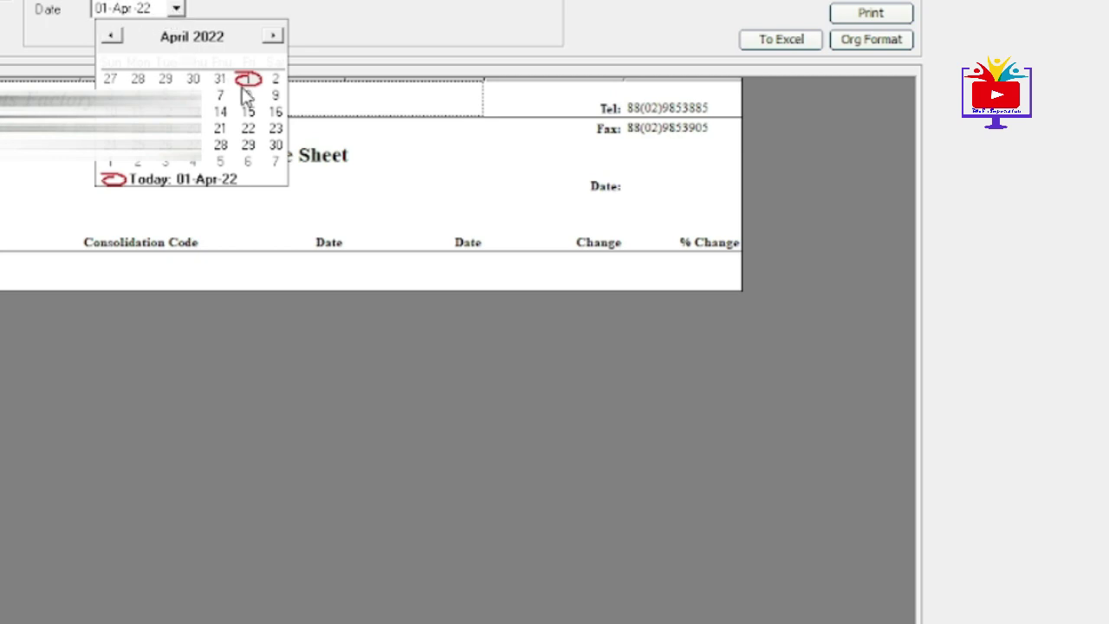
{"action": "left_click", "coordinate": [111, 37]}
{"action": "left_click", "coordinate": [114, 40]}
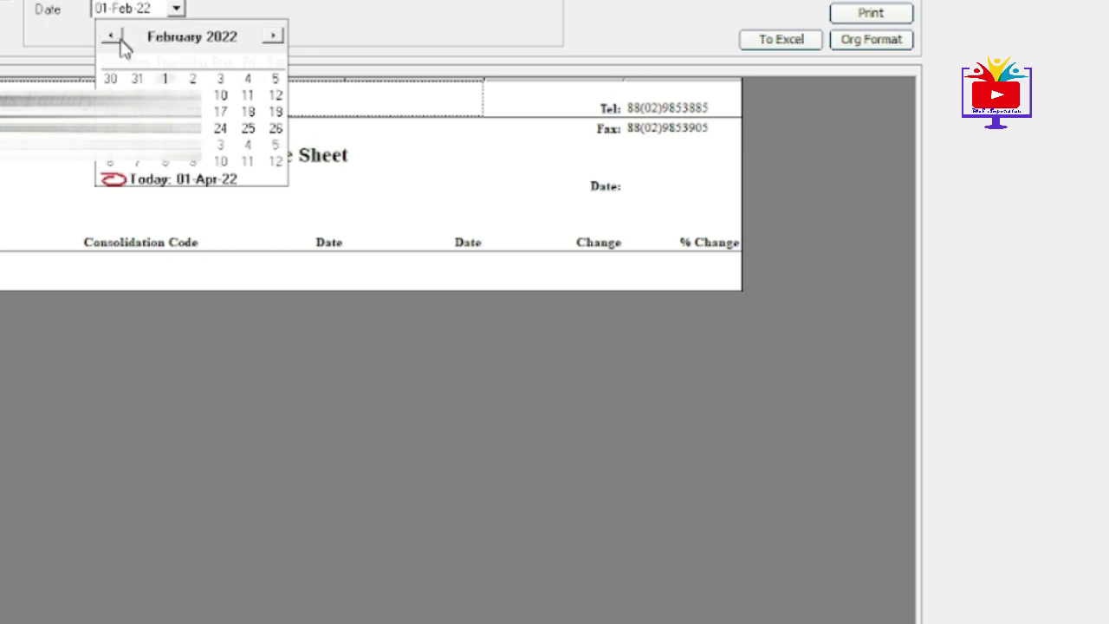
{"action": "left_click", "coordinate": [167, 79]}
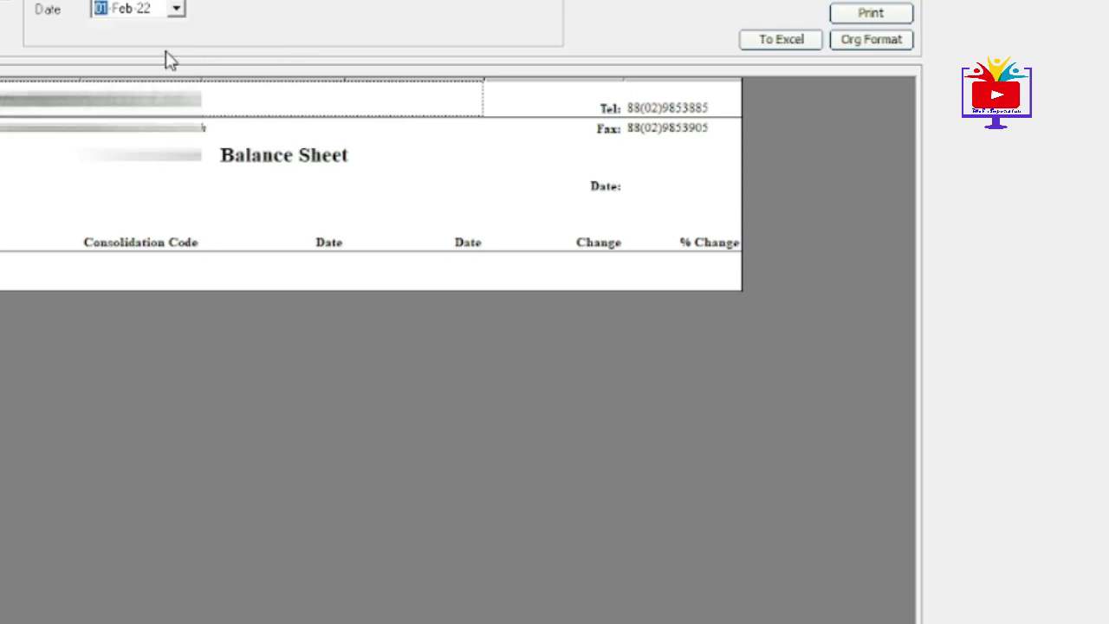
{"action": "left_click", "coordinate": [3, 4]}
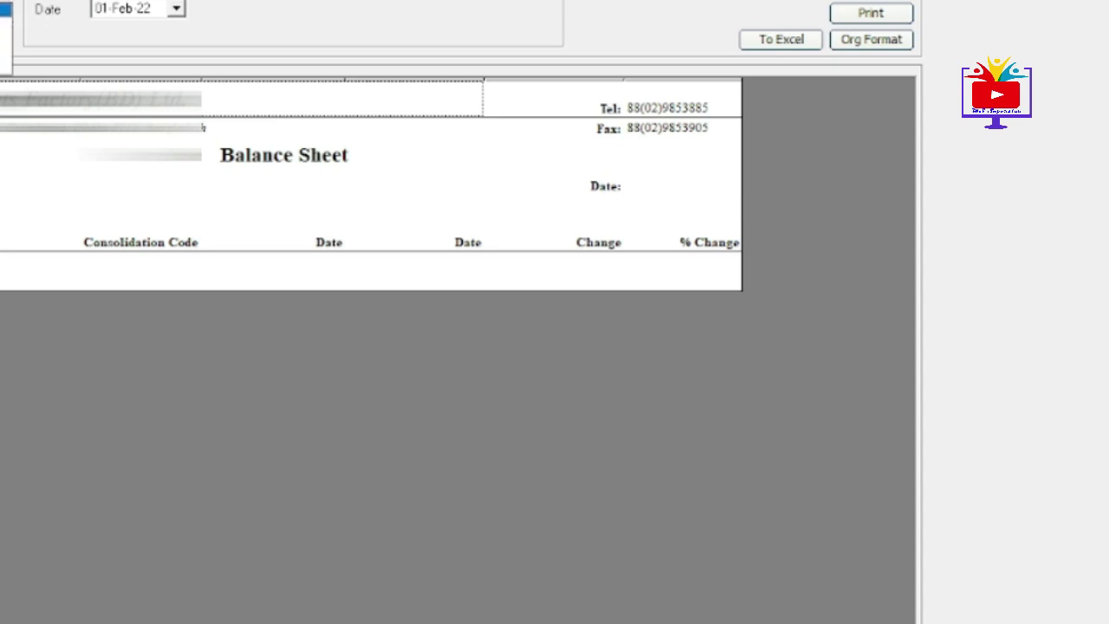
{"action": "left_click", "coordinate": [2, 9]}
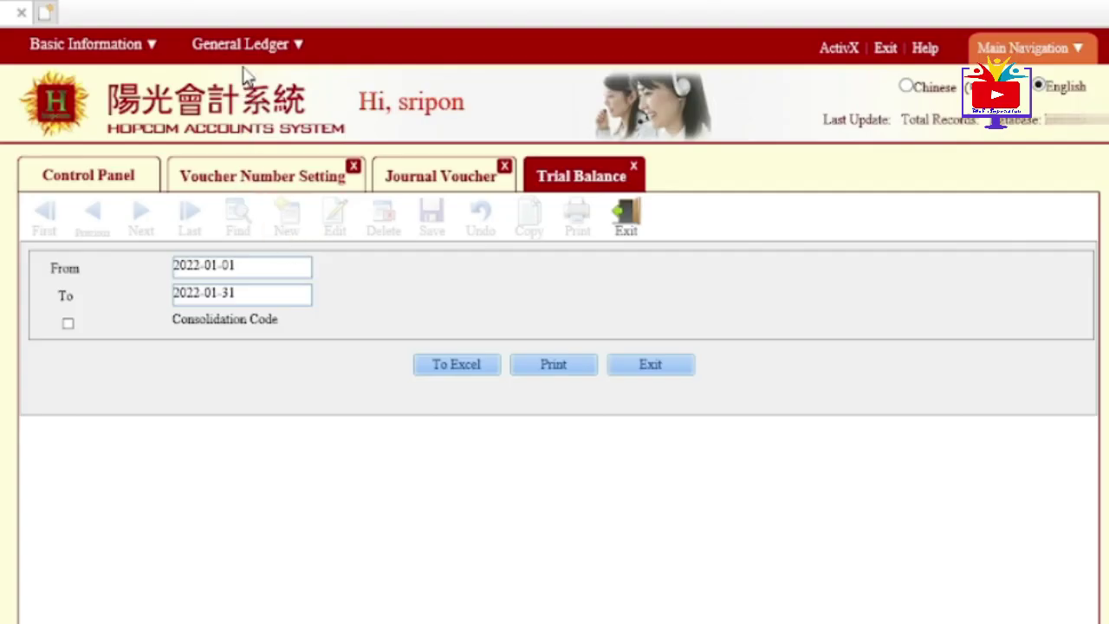
Open the Income Statement with From 01-Mar-22 and To 31-Mar-22.
{"action": "left_click", "coordinate": [245, 43]}
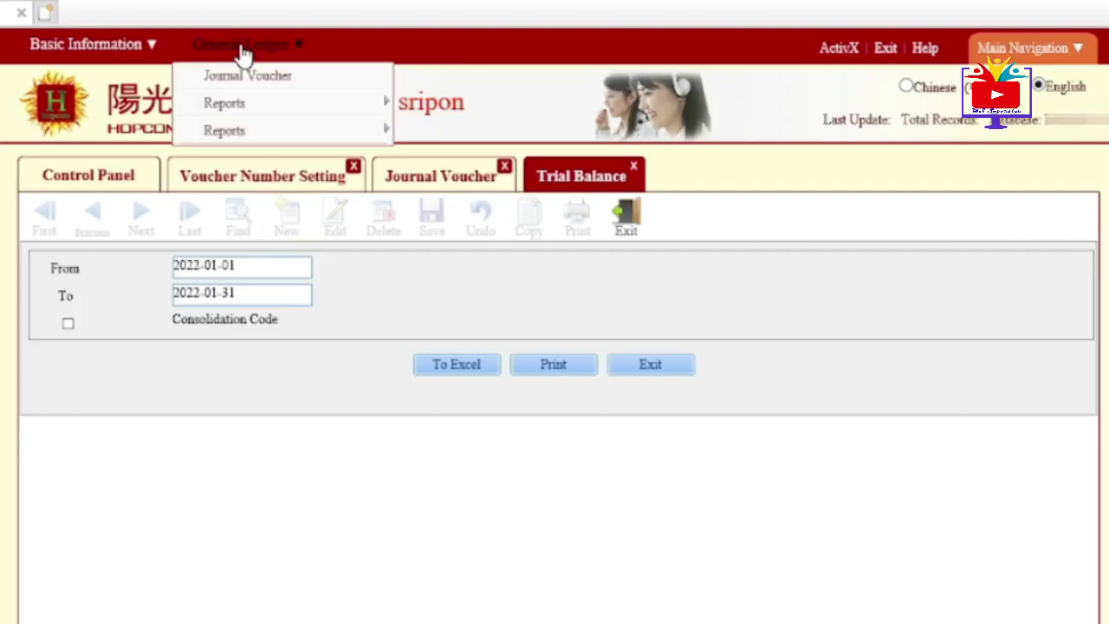
{"action": "mouse_move", "coordinate": [272, 144]}
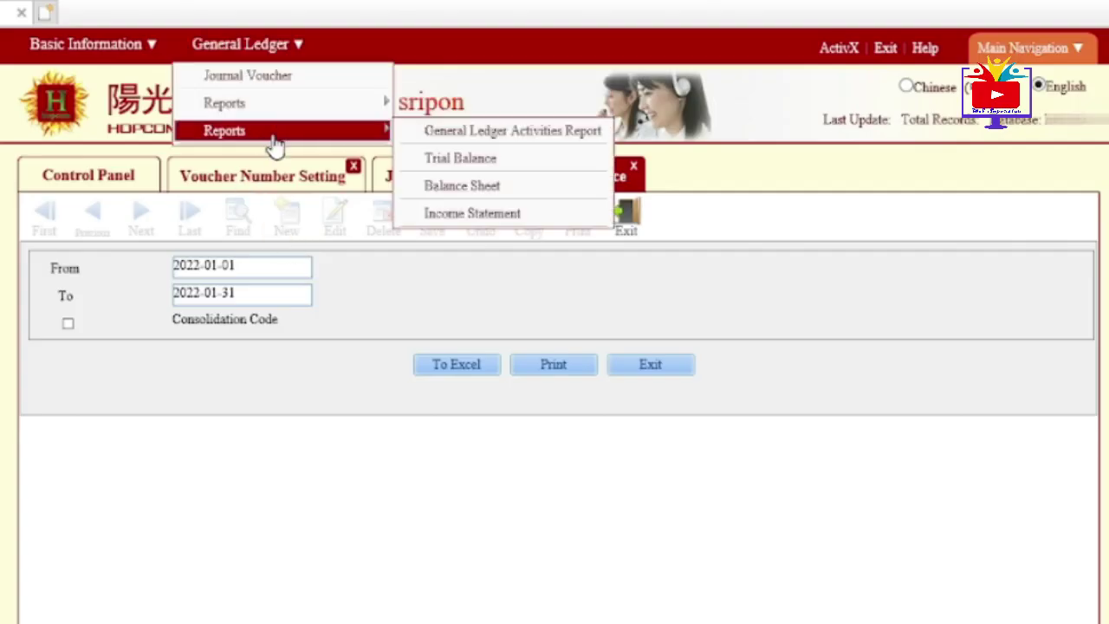
{"action": "left_click", "coordinate": [478, 215]}
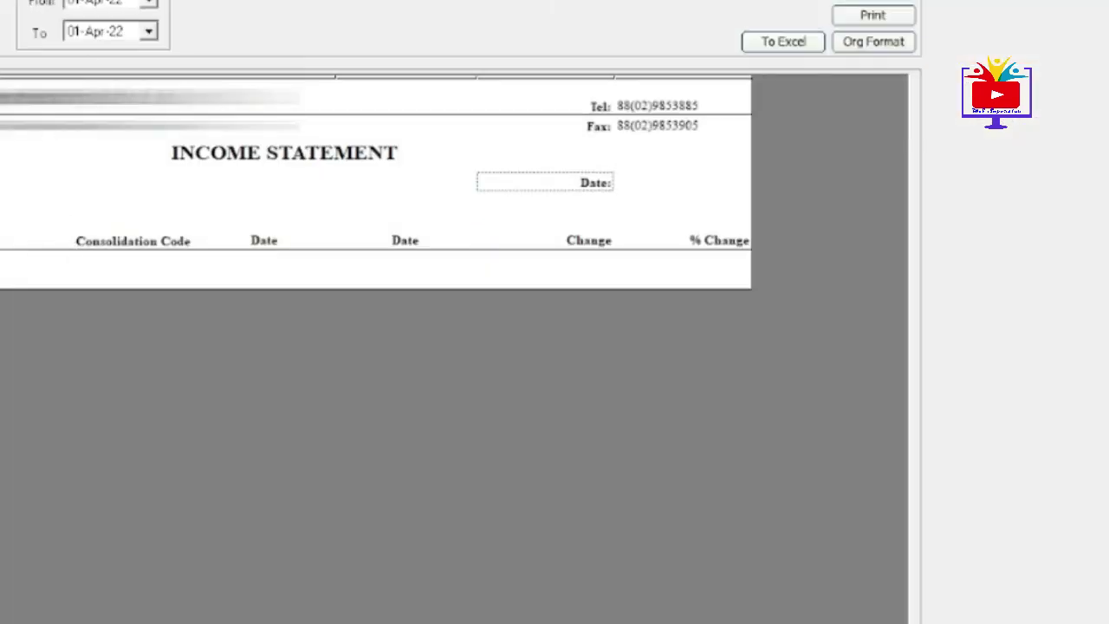
{"action": "left_click", "coordinate": [150, 4]}
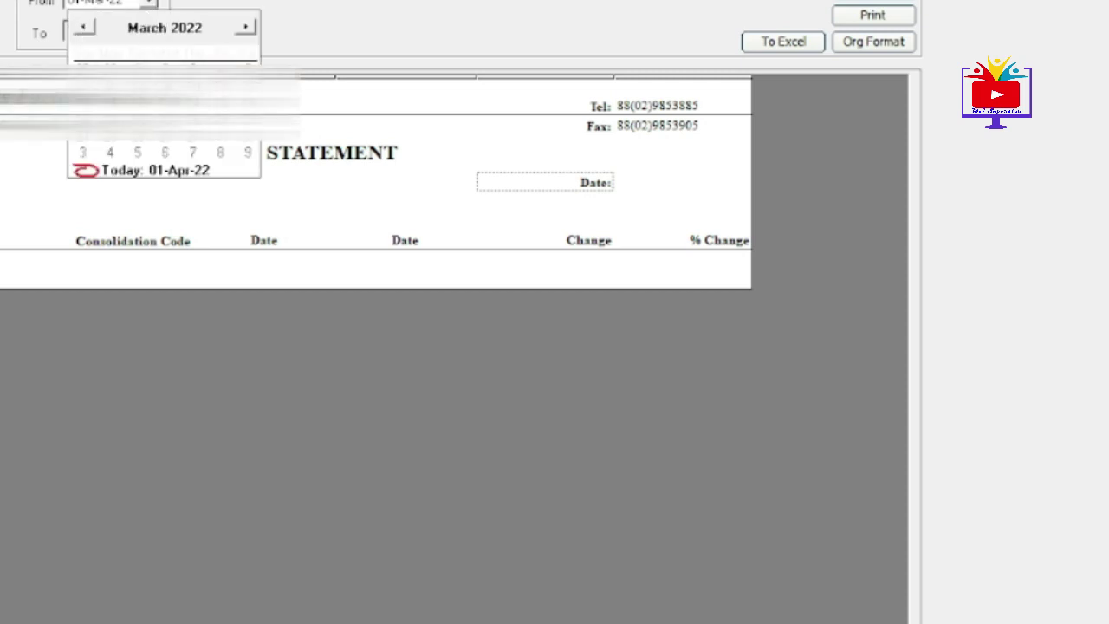
{"action": "left_click", "coordinate": [153, 38]}
{"action": "left_click", "coordinate": [149, 33]}
{"action": "left_click", "coordinate": [83, 58]}
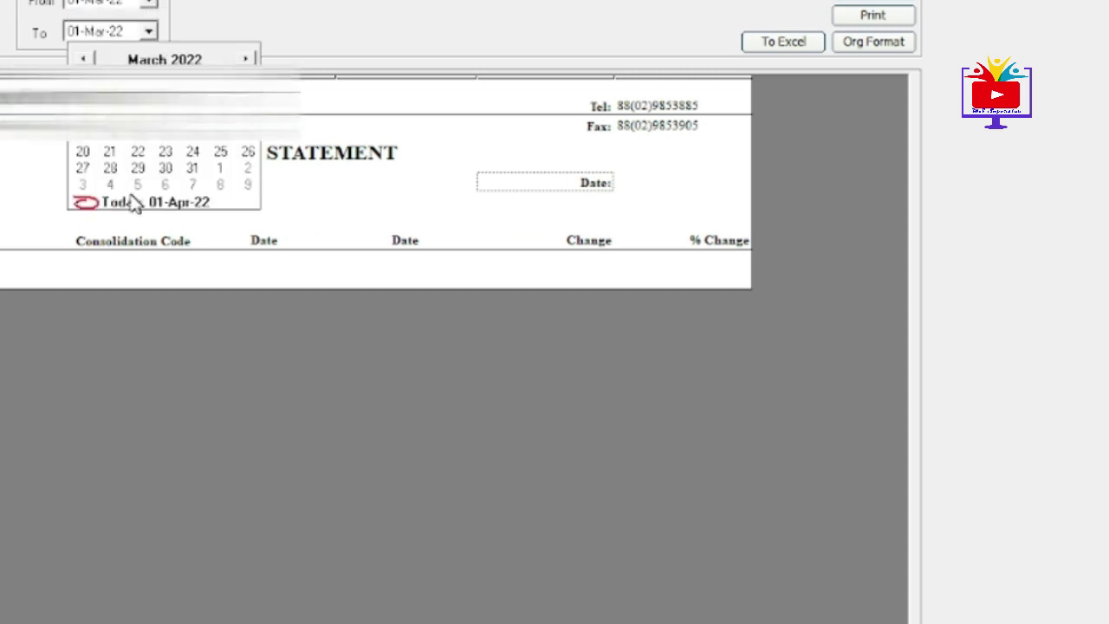
{"action": "left_click", "coordinate": [192, 167]}
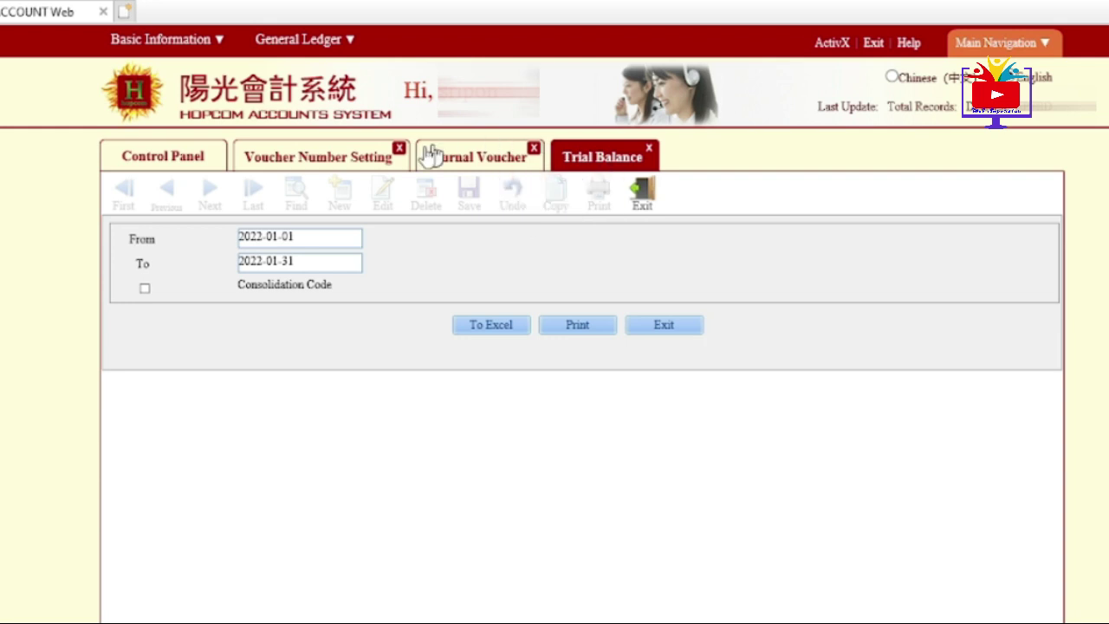
{"action": "mouse_move", "coordinate": [317, 43]}
{"action": "mouse_move", "coordinate": [326, 100]}
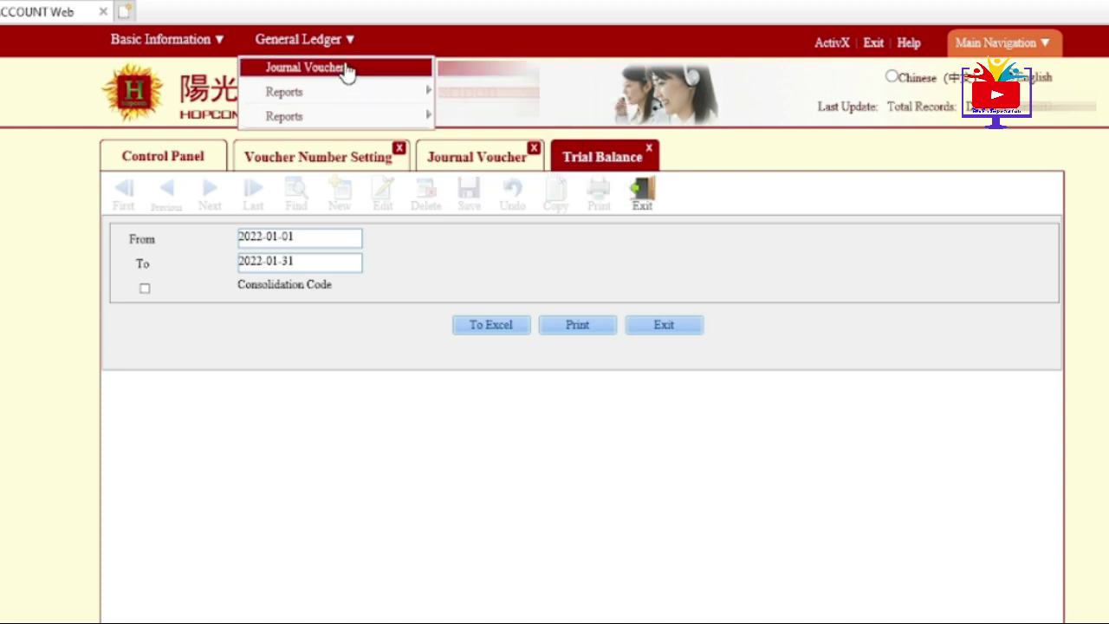
{"action": "mouse_move", "coordinate": [175, 44]}
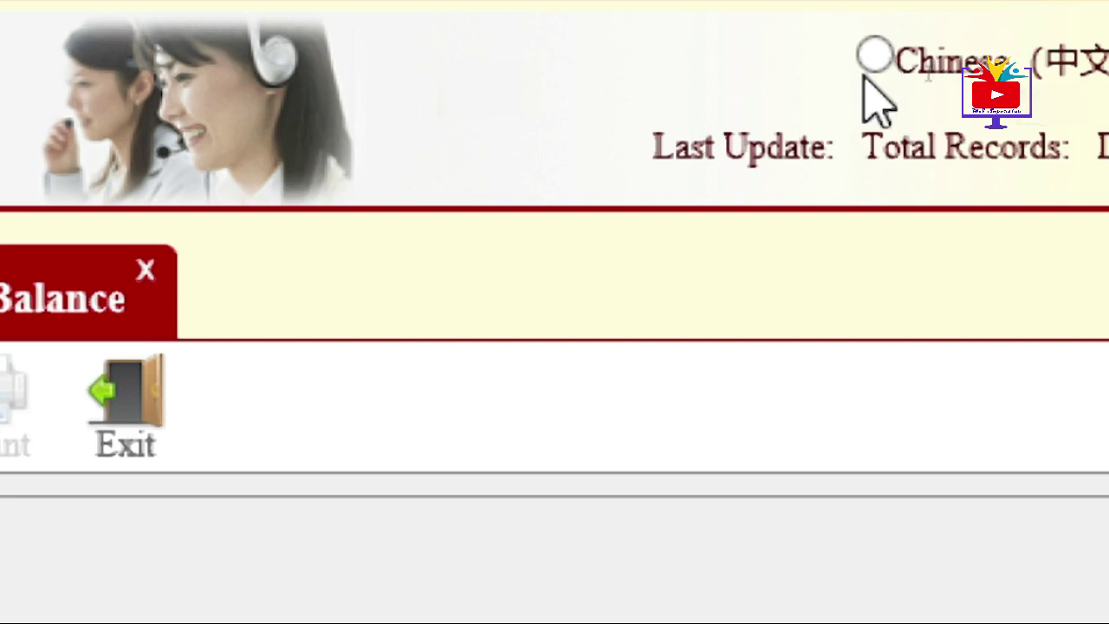
Switch the language to Chinese, leave the unsaved page, then switch back to English.
{"action": "left_click", "coordinate": [875, 57]}
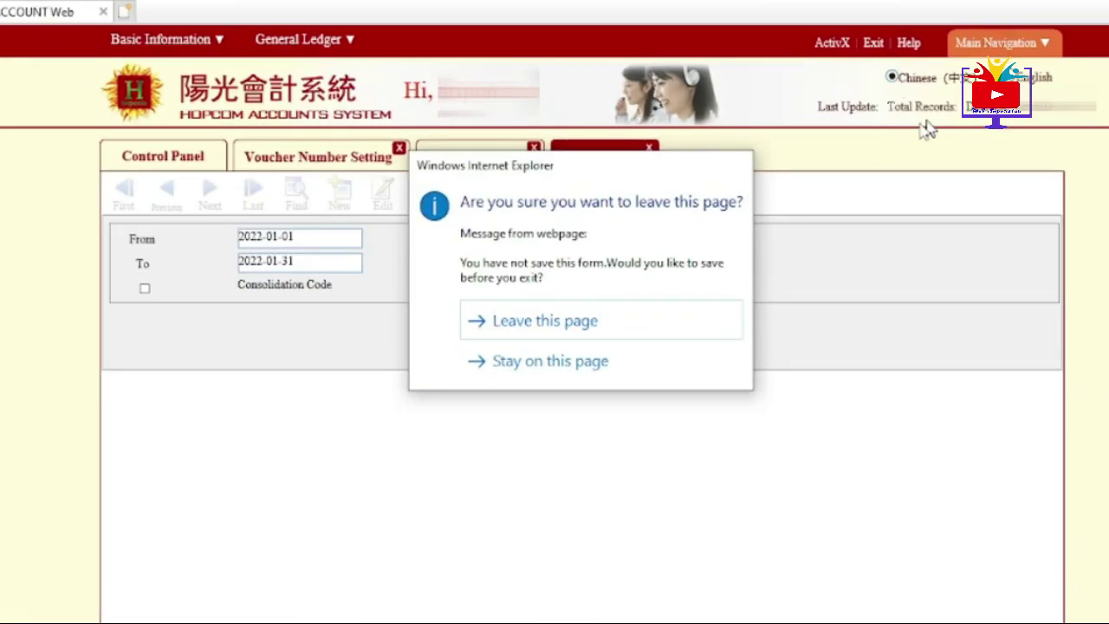
{"action": "left_click", "coordinate": [620, 319]}
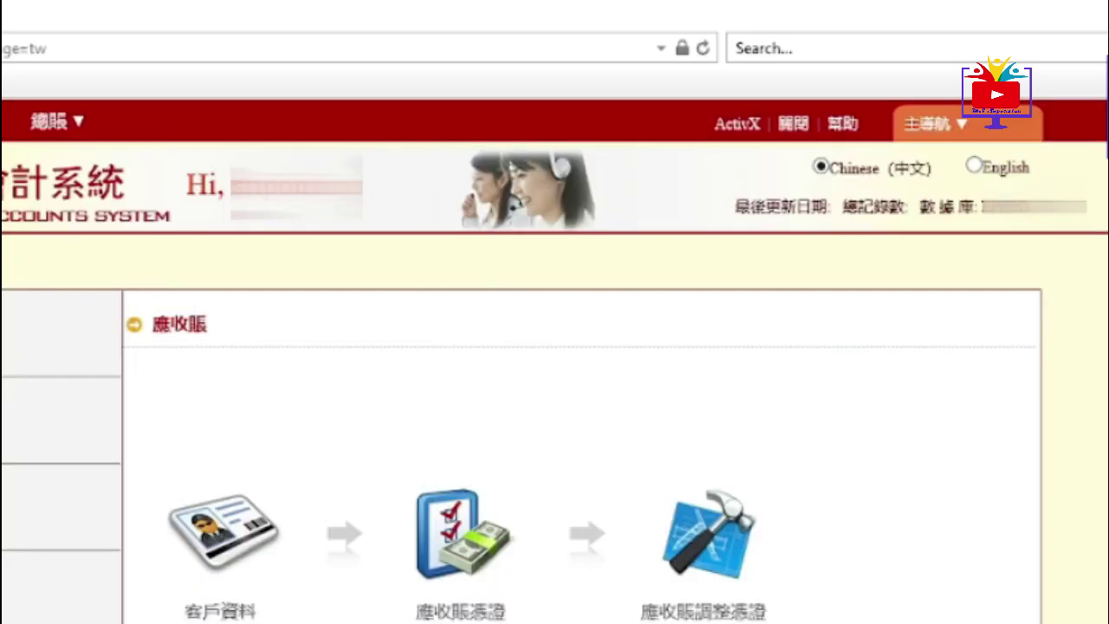
{"action": "left_click", "coordinate": [973, 166]}
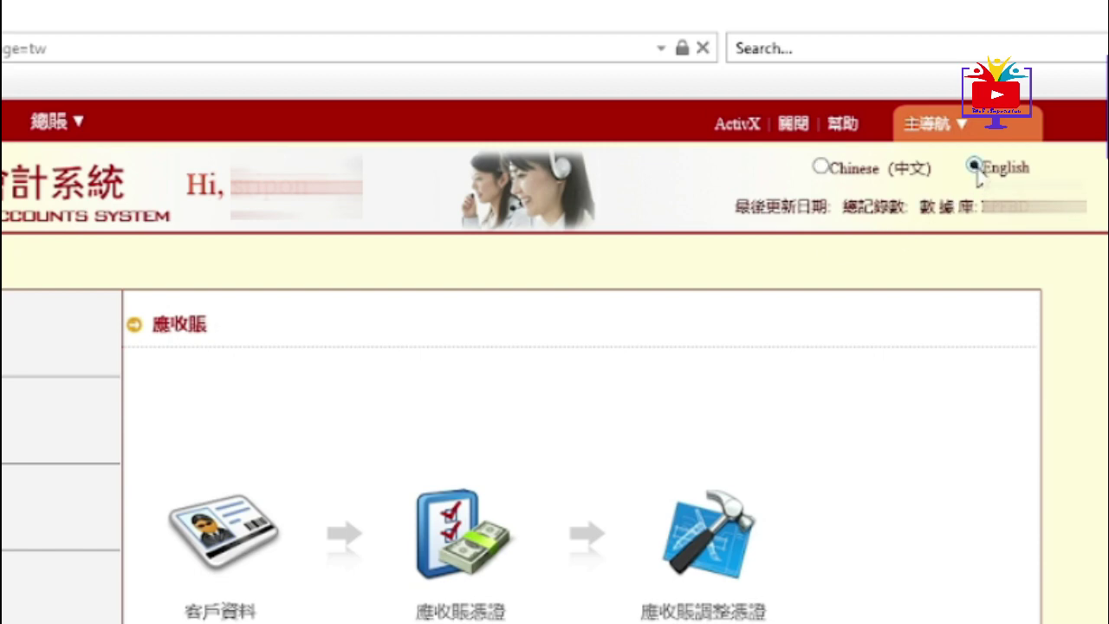